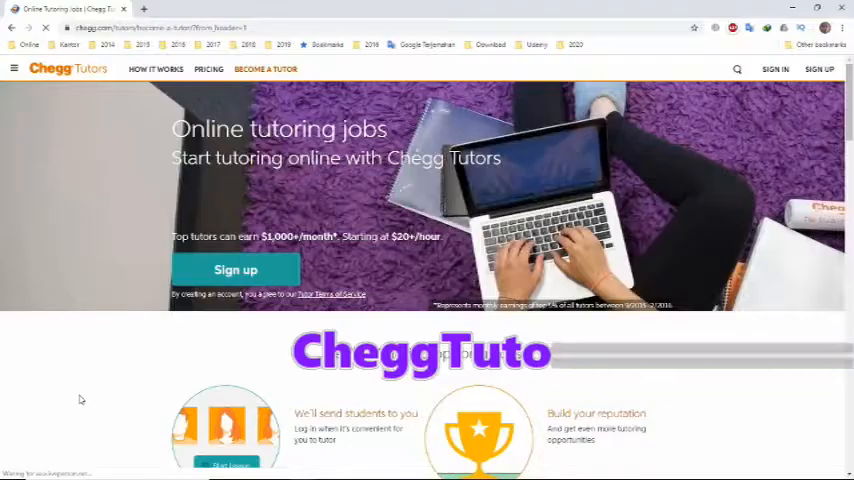
{"action": "scroll", "coordinate": [81, 399], "scroll_direction": "down", "scroll_amount": 2}
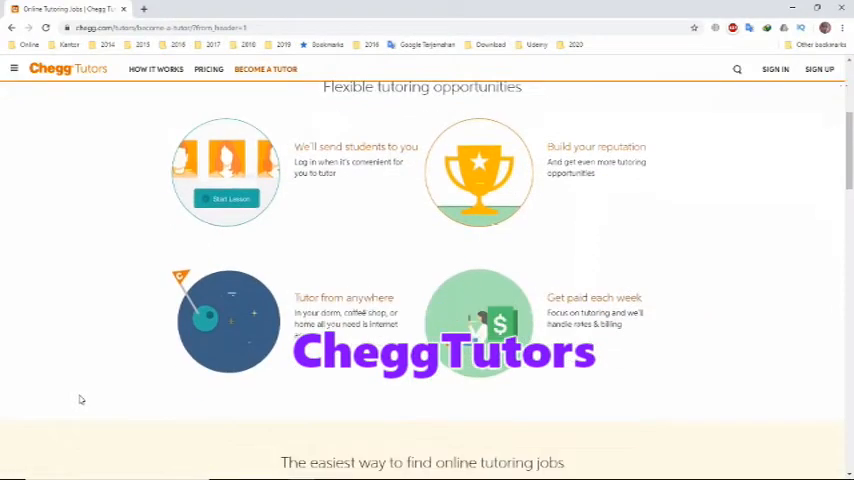
{"action": "scroll", "coordinate": [81, 399], "scroll_direction": "down", "scroll_amount": 2}
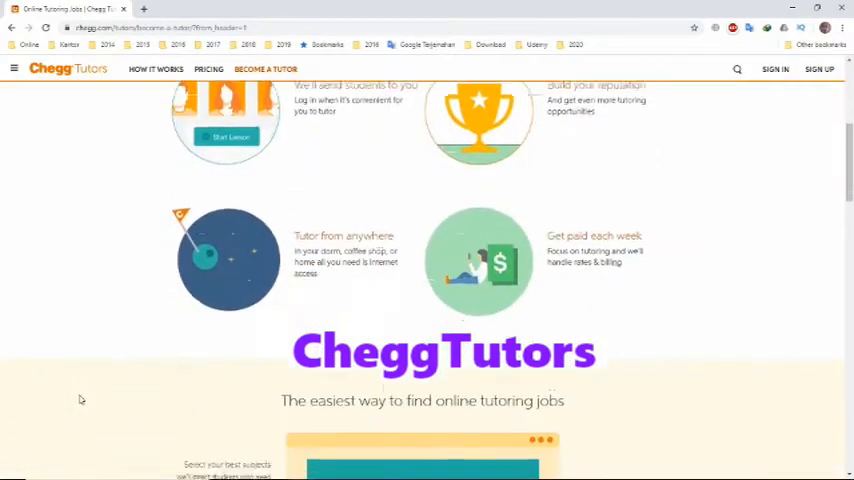
{"action": "scroll", "coordinate": [81, 399], "scroll_direction": "down", "scroll_amount": 3}
{"action": "scroll", "coordinate": [81, 399], "scroll_direction": "down", "scroll_amount": 3}
{"action": "scroll", "coordinate": [81, 399], "scroll_direction": "down", "scroll_amount": 3}
{"action": "scroll", "coordinate": [81, 399], "scroll_direction": "down", "scroll_amount": 3}
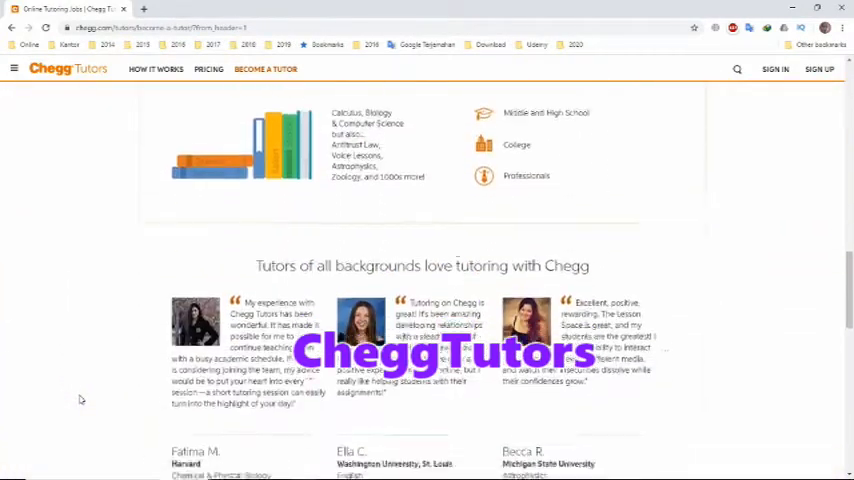
{"action": "scroll", "coordinate": [81, 399], "scroll_direction": "down", "scroll_amount": 2}
{"action": "scroll", "coordinate": [81, 399], "scroll_direction": "down", "scroll_amount": 2}
{"action": "scroll", "coordinate": [81, 399], "scroll_direction": "up", "scroll_amount": 2}
{"action": "scroll", "coordinate": [81, 399], "scroll_direction": "up", "scroll_amount": 3}
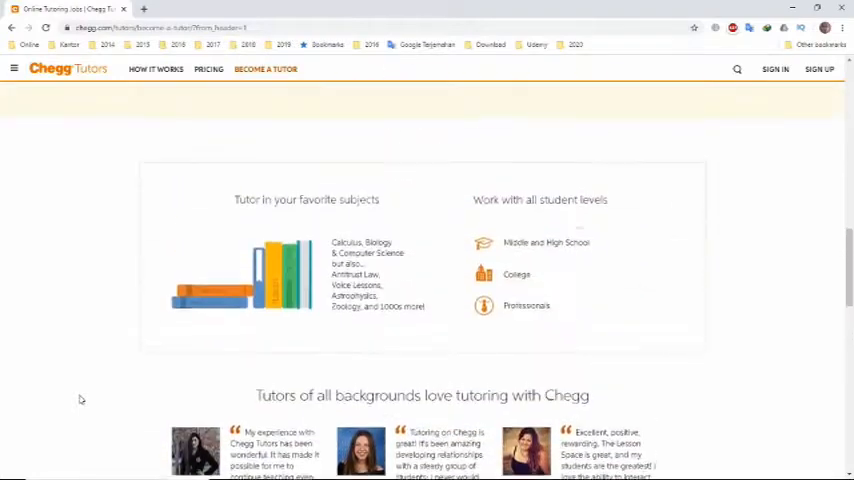
{"action": "scroll", "coordinate": [81, 399], "scroll_direction": "up", "scroll_amount": 3}
{"action": "scroll", "coordinate": [81, 399], "scroll_direction": "up", "scroll_amount": 4}
{"action": "scroll", "coordinate": [81, 399], "scroll_direction": "up", "scroll_amount": 4}
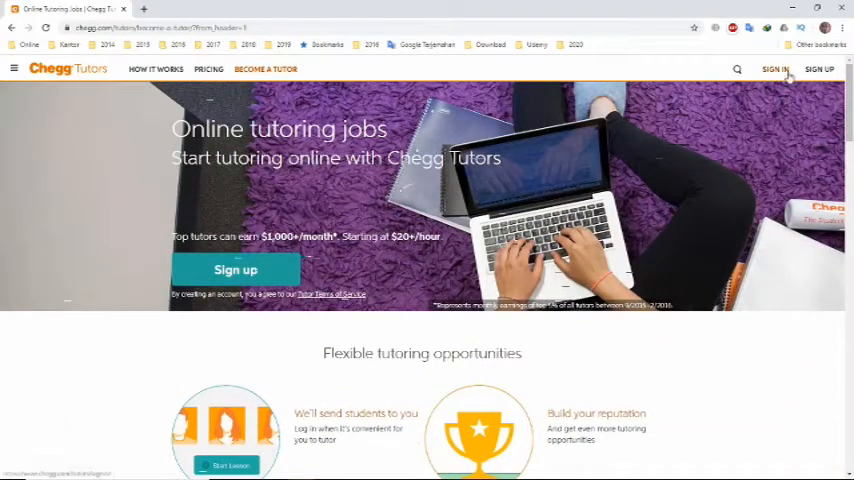
- Go from the Online tutoring jobs page to the Chegg Tutors student home page
{"action": "left_click", "coordinate": [818, 69]}
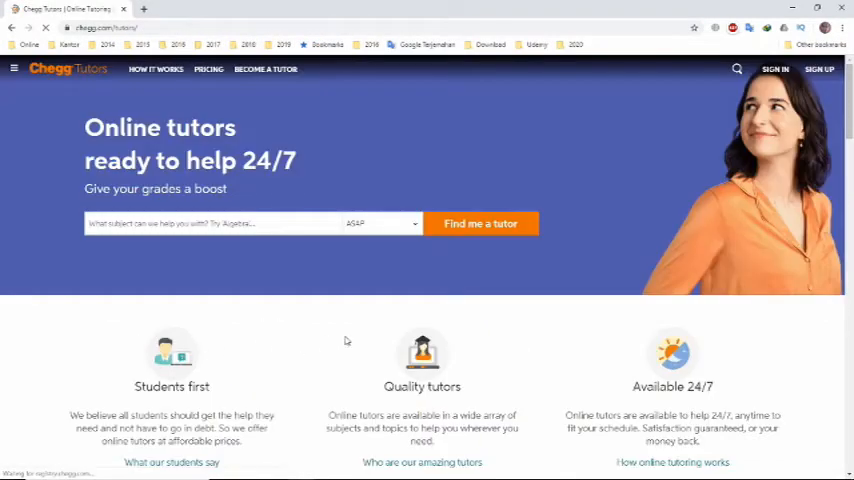
{"action": "scroll", "coordinate": [346, 341], "scroll_direction": "down", "scroll_amount": 2}
{"action": "scroll", "coordinate": [346, 341], "scroll_direction": "down", "scroll_amount": 2}
{"action": "scroll", "coordinate": [330, 320], "scroll_direction": "down", "scroll_amount": 3}
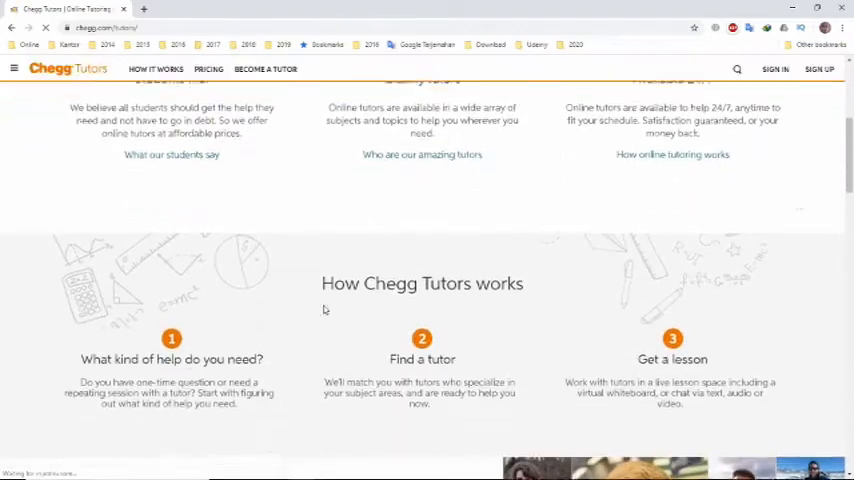
{"action": "scroll", "coordinate": [324, 310], "scroll_direction": "down", "scroll_amount": 3}
{"action": "scroll", "coordinate": [324, 310], "scroll_direction": "down", "scroll_amount": 3}
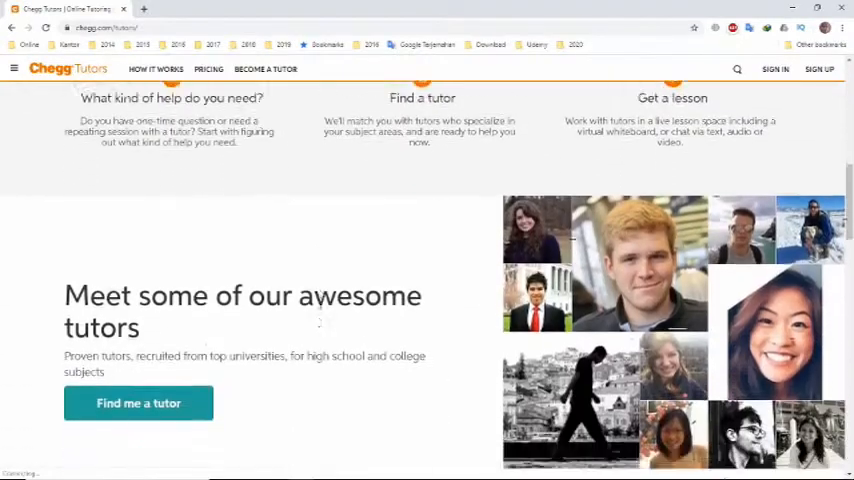
{"action": "scroll", "coordinate": [320, 320], "scroll_direction": "down", "scroll_amount": 1}
{"action": "scroll", "coordinate": [320, 315], "scroll_direction": "down", "scroll_amount": 3}
{"action": "scroll", "coordinate": [320, 309], "scroll_direction": "down", "scroll_amount": 3}
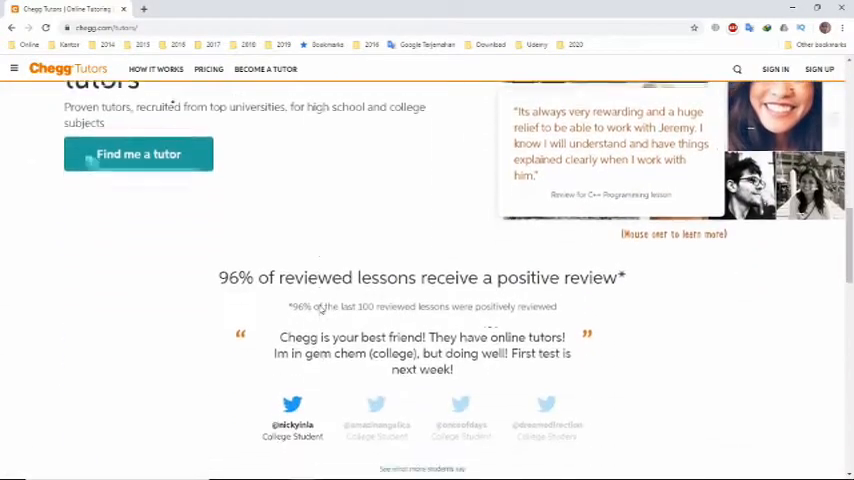
{"action": "scroll", "coordinate": [320, 309], "scroll_direction": "down", "scroll_amount": 2}
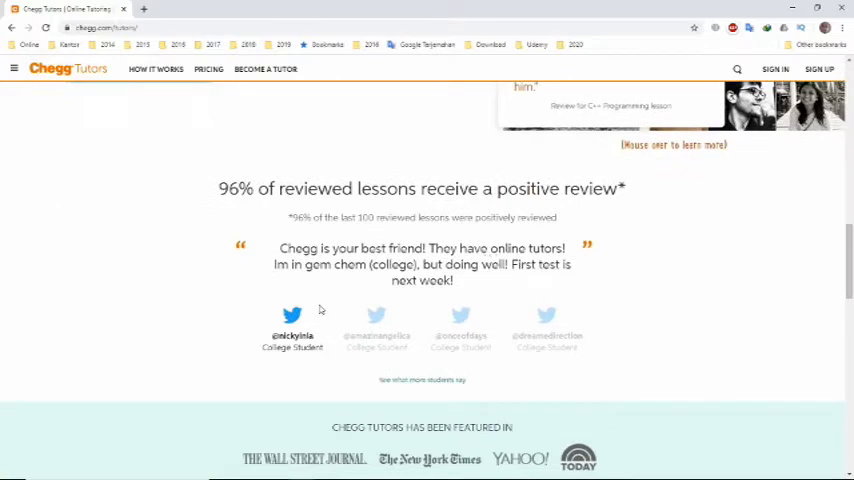
{"action": "scroll", "coordinate": [320, 309], "scroll_direction": "down", "scroll_amount": 2}
{"action": "scroll", "coordinate": [608, 267], "scroll_direction": "down", "scroll_amount": 1}
{"action": "scroll", "coordinate": [608, 267], "scroll_direction": "down", "scroll_amount": 1}
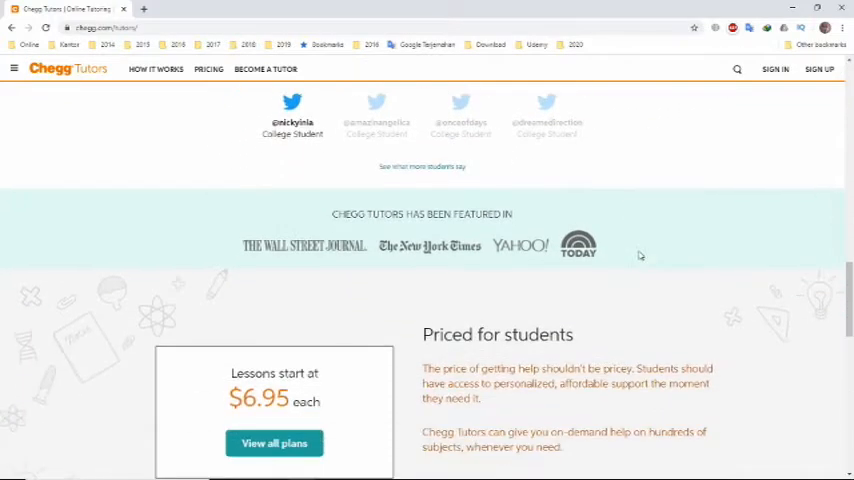
{"action": "scroll", "coordinate": [608, 267], "scroll_direction": "down", "scroll_amount": 2}
{"action": "scroll", "coordinate": [640, 256], "scroll_direction": "down", "scroll_amount": 1}
{"action": "scroll", "coordinate": [640, 256], "scroll_direction": "down", "scroll_amount": 1}
{"action": "scroll", "coordinate": [640, 256], "scroll_direction": "down", "scroll_amount": 1}
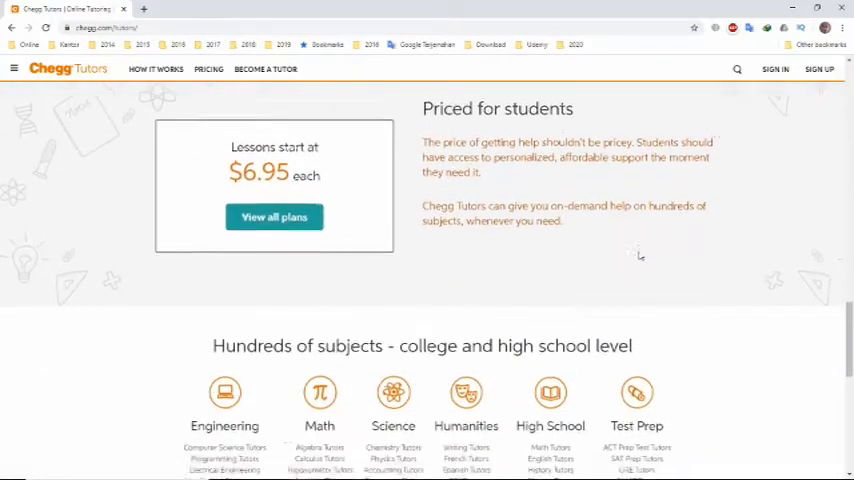
{"action": "scroll", "coordinate": [640, 256], "scroll_direction": "down", "scroll_amount": 3}
{"action": "scroll", "coordinate": [640, 256], "scroll_direction": "down", "scroll_amount": 2}
{"action": "scroll", "coordinate": [640, 256], "scroll_direction": "down", "scroll_amount": 3}
{"action": "scroll", "coordinate": [640, 256], "scroll_direction": "up", "scroll_amount": 3}
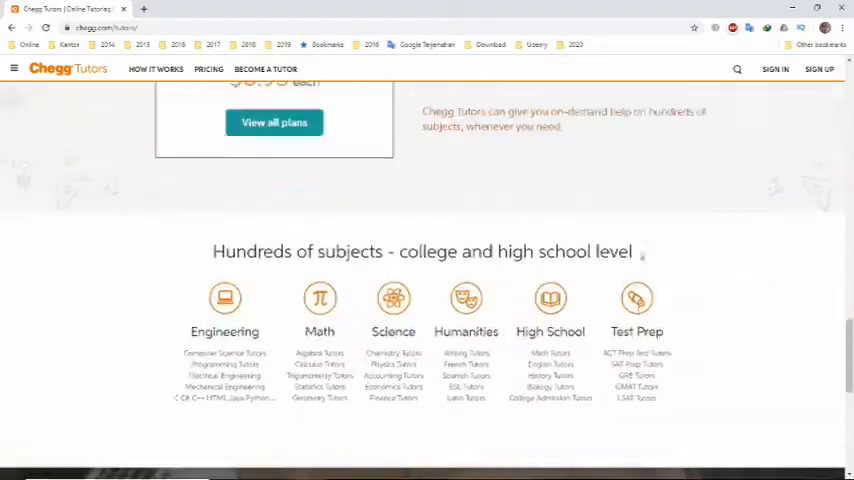
{"action": "scroll", "coordinate": [640, 256], "scroll_direction": "up", "scroll_amount": 2}
{"action": "scroll", "coordinate": [640, 256], "scroll_direction": "up", "scroll_amount": 4}
{"action": "scroll", "coordinate": [640, 256], "scroll_direction": "up", "scroll_amount": 4}
{"action": "scroll", "coordinate": [640, 256], "scroll_direction": "up", "scroll_amount": 3}
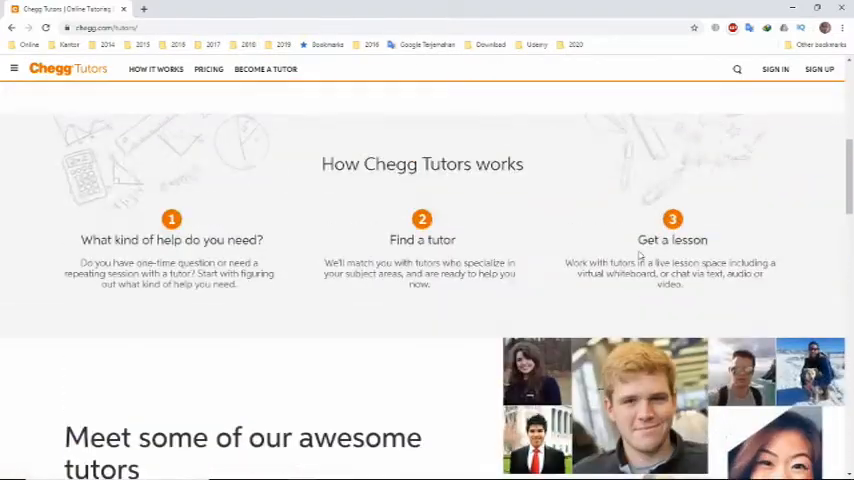
{"action": "scroll", "coordinate": [640, 256], "scroll_direction": "up", "scroll_amount": 3}
{"action": "scroll", "coordinate": [640, 256], "scroll_direction": "up", "scroll_amount": 2}
{"action": "scroll", "coordinate": [640, 250], "scroll_direction": "up", "scroll_amount": 1}
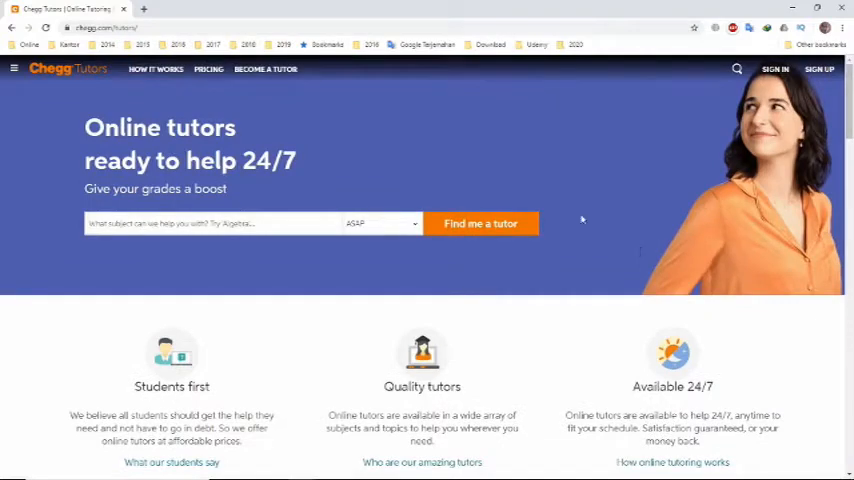
- Return to the Chegg Tutors Online tutoring jobs page via Become a Tutor
{"action": "left_click", "coordinate": [208, 69]}
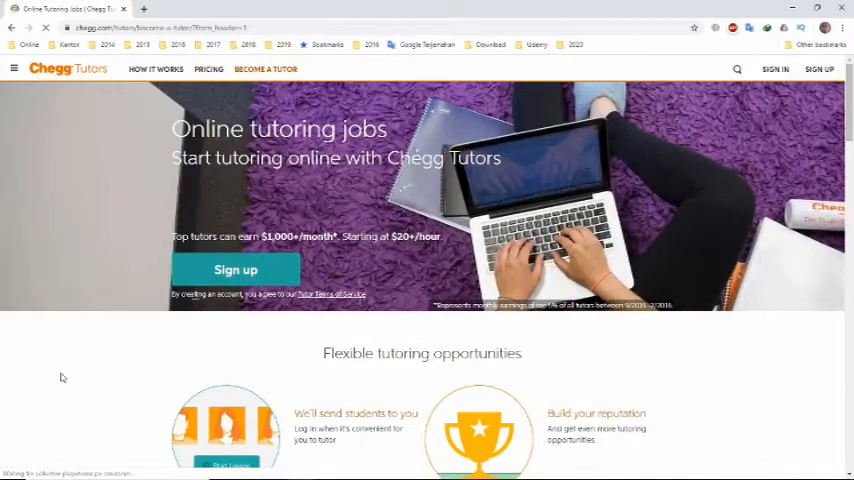
{"action": "scroll", "coordinate": [81, 362], "scroll_direction": "down", "scroll_amount": 1}
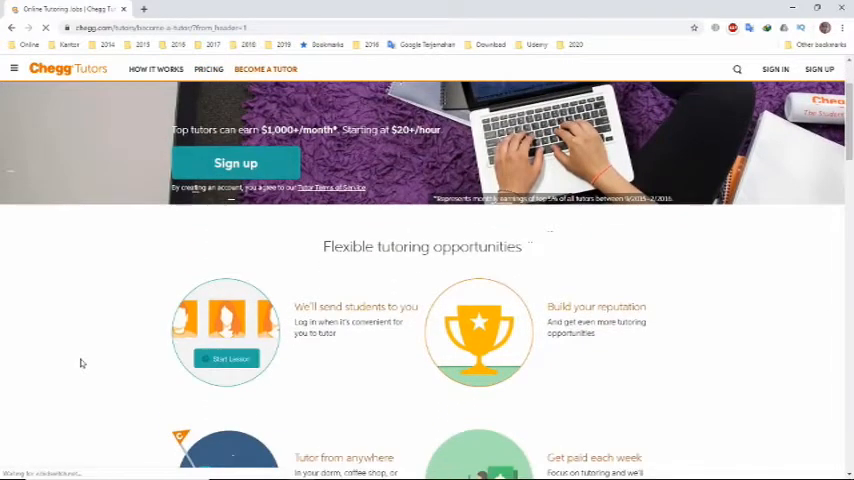
{"action": "scroll", "coordinate": [81, 362], "scroll_direction": "up", "scroll_amount": 2}
{"action": "scroll", "coordinate": [81, 399], "scroll_direction": "down", "scroll_amount": 2}
{"action": "scroll", "coordinate": [81, 399], "scroll_direction": "down", "scroll_amount": 2}
{"action": "scroll", "coordinate": [81, 399], "scroll_direction": "up", "scroll_amount": 1}
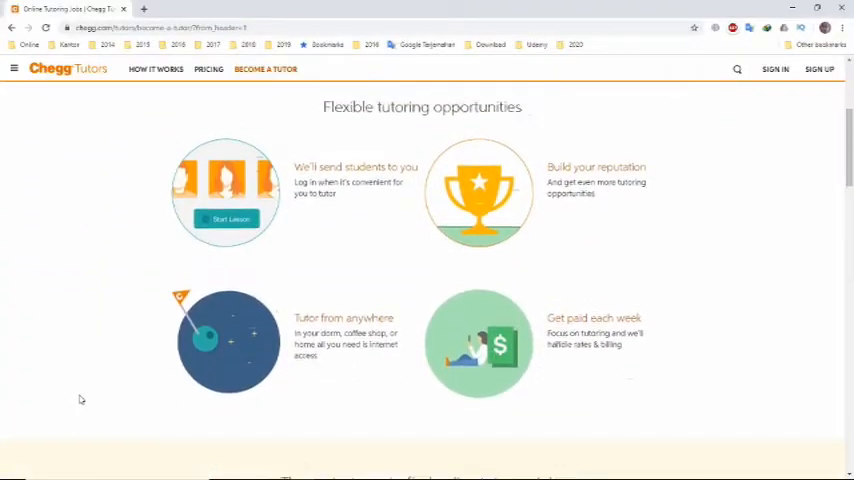
{"action": "scroll", "coordinate": [81, 399], "scroll_direction": "up", "scroll_amount": 2}
{"action": "scroll", "coordinate": [81, 399], "scroll_direction": "down", "scroll_amount": 3}
{"action": "scroll", "coordinate": [81, 399], "scroll_direction": "down", "scroll_amount": 2}
{"action": "scroll", "coordinate": [81, 399], "scroll_direction": "down", "scroll_amount": 3}
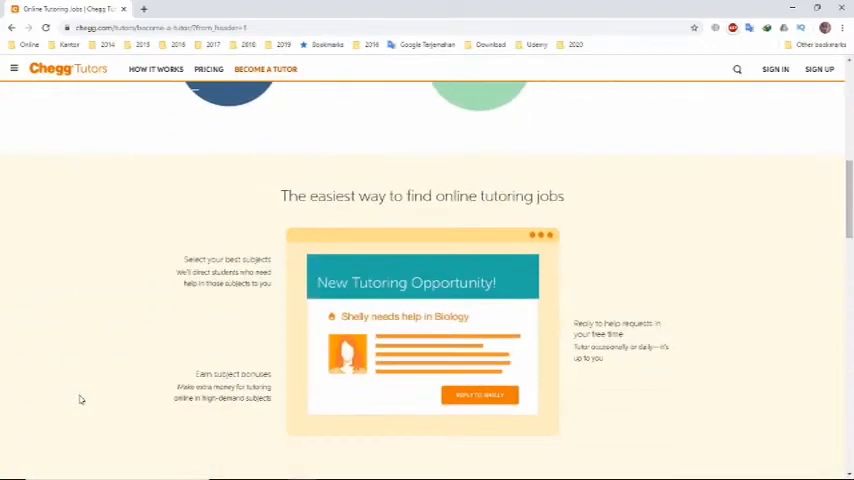
{"action": "scroll", "coordinate": [81, 399], "scroll_direction": "down", "scroll_amount": 3}
{"action": "scroll", "coordinate": [81, 399], "scroll_direction": "down", "scroll_amount": 3}
{"action": "scroll", "coordinate": [81, 399], "scroll_direction": "down", "scroll_amount": 3}
{"action": "scroll", "coordinate": [81, 399], "scroll_direction": "down", "scroll_amount": 1}
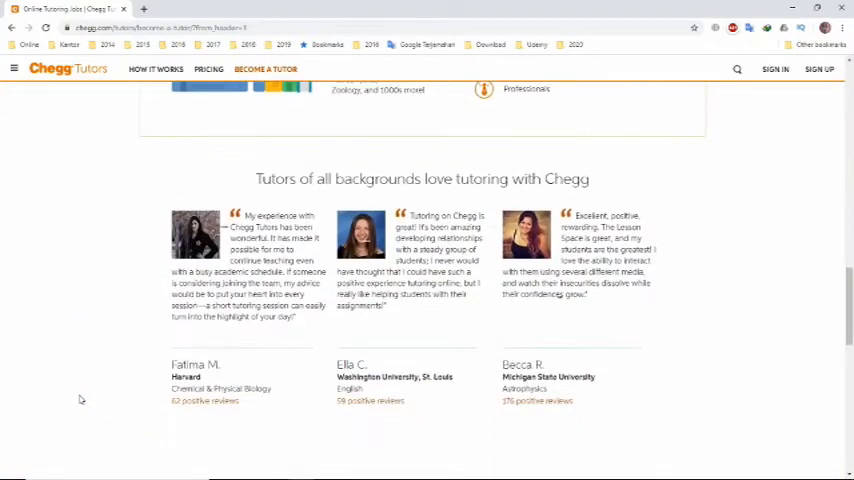
{"action": "scroll", "coordinate": [81, 399], "scroll_direction": "down", "scroll_amount": 3}
{"action": "scroll", "coordinate": [81, 399], "scroll_direction": "up", "scroll_amount": 3}
{"action": "scroll", "coordinate": [81, 399], "scroll_direction": "up", "scroll_amount": 4}
{"action": "scroll", "coordinate": [81, 399], "scroll_direction": "up", "scroll_amount": 3}
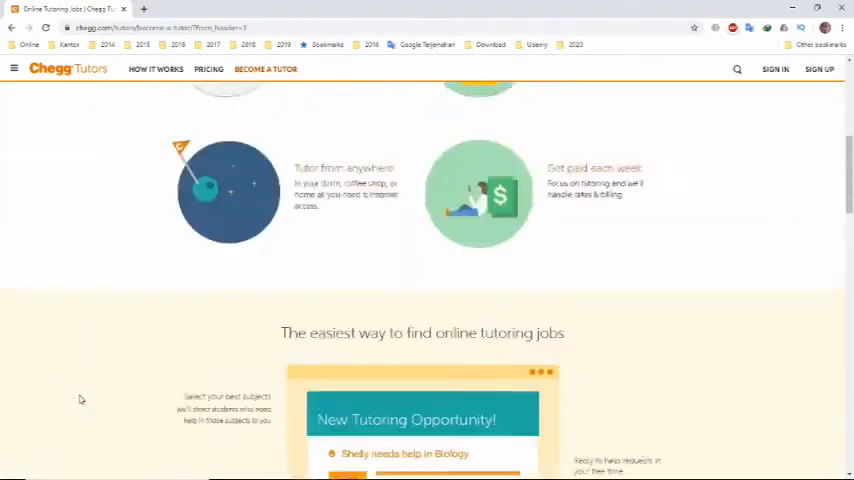
{"action": "scroll", "coordinate": [81, 399], "scroll_direction": "up", "scroll_amount": 3}
{"action": "scroll", "coordinate": [81, 399], "scroll_direction": "up", "scroll_amount": 2}
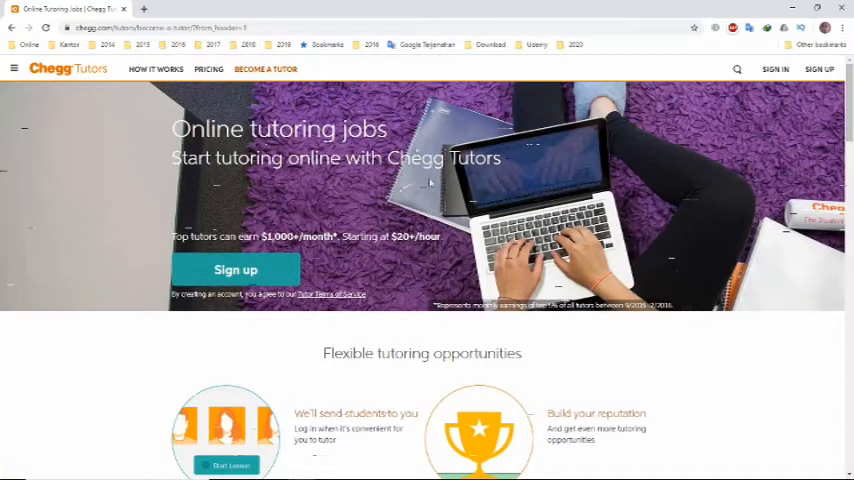
{"action": "left_click", "coordinate": [812, 72]}
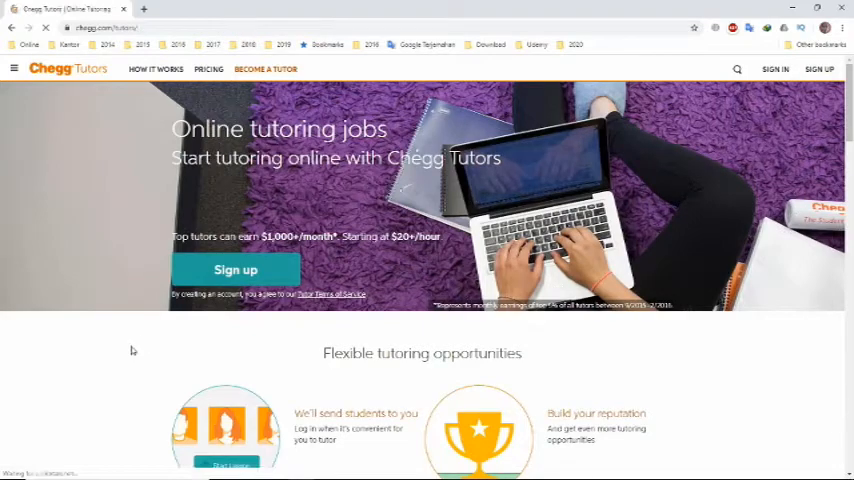
{"action": "scroll", "coordinate": [347, 341], "scroll_direction": "down", "scroll_amount": 3}
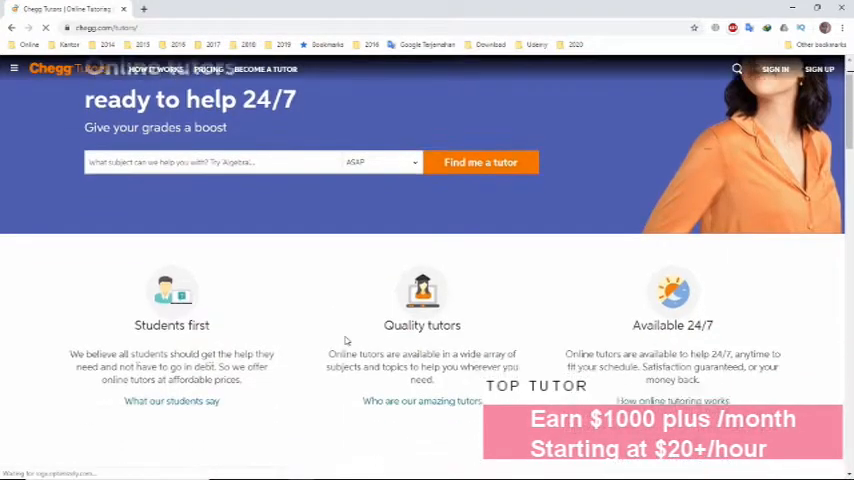
{"action": "scroll", "coordinate": [340, 330], "scroll_direction": "down", "scroll_amount": 3}
{"action": "scroll", "coordinate": [325, 312], "scroll_direction": "down", "scroll_amount": 4}
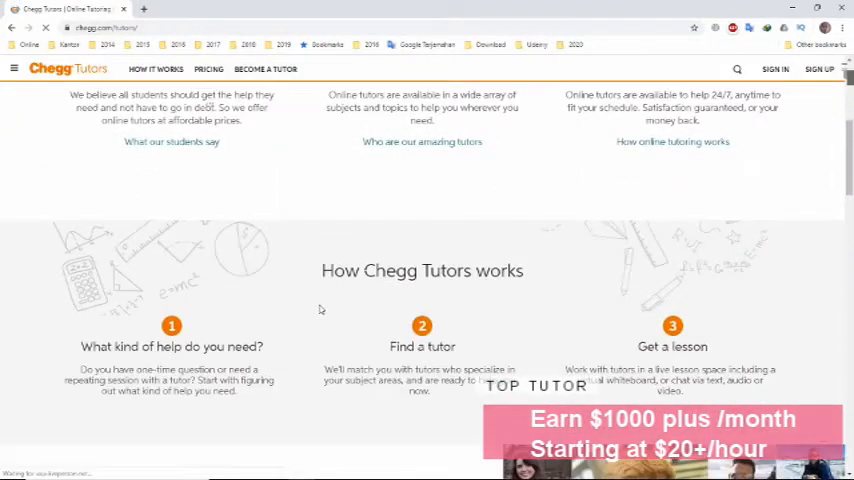
{"action": "scroll", "coordinate": [321, 309], "scroll_direction": "down", "scroll_amount": 3}
{"action": "scroll", "coordinate": [321, 309], "scroll_direction": "down", "scroll_amount": 3}
{"action": "scroll", "coordinate": [321, 309], "scroll_direction": "down", "scroll_amount": 2}
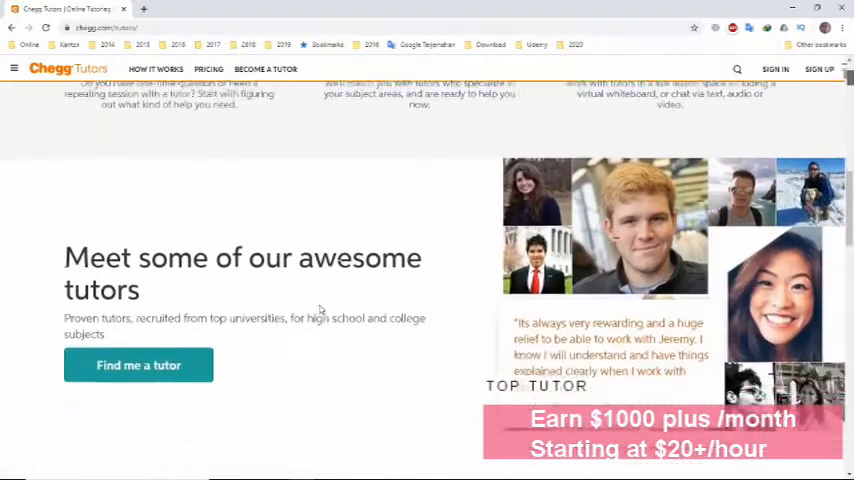
{"action": "scroll", "coordinate": [321, 309], "scroll_direction": "down", "scroll_amount": 2}
{"action": "scroll", "coordinate": [321, 309], "scroll_direction": "down", "scroll_amount": 1}
{"action": "scroll", "coordinate": [321, 309], "scroll_direction": "down", "scroll_amount": 3}
{"action": "scroll", "coordinate": [321, 309], "scroll_direction": "down", "scroll_amount": 2}
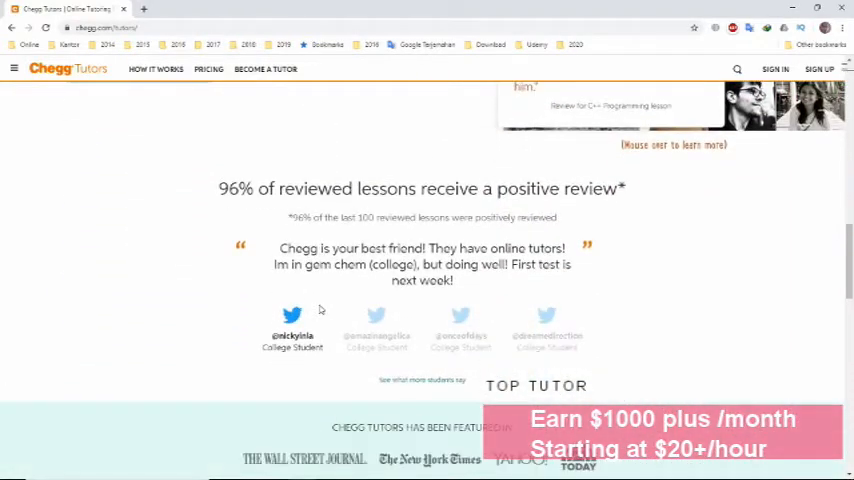
{"action": "scroll", "coordinate": [321, 309], "scroll_direction": "down", "scroll_amount": 2}
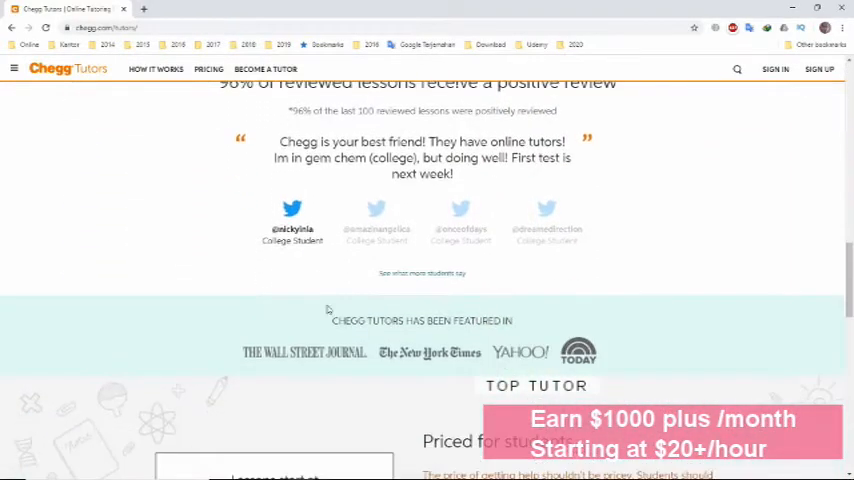
{"action": "scroll", "coordinate": [640, 257], "scroll_direction": "down", "scroll_amount": 3}
{"action": "scroll", "coordinate": [641, 257], "scroll_direction": "down", "scroll_amount": 1}
{"action": "scroll", "coordinate": [641, 257], "scroll_direction": "down", "scroll_amount": 3}
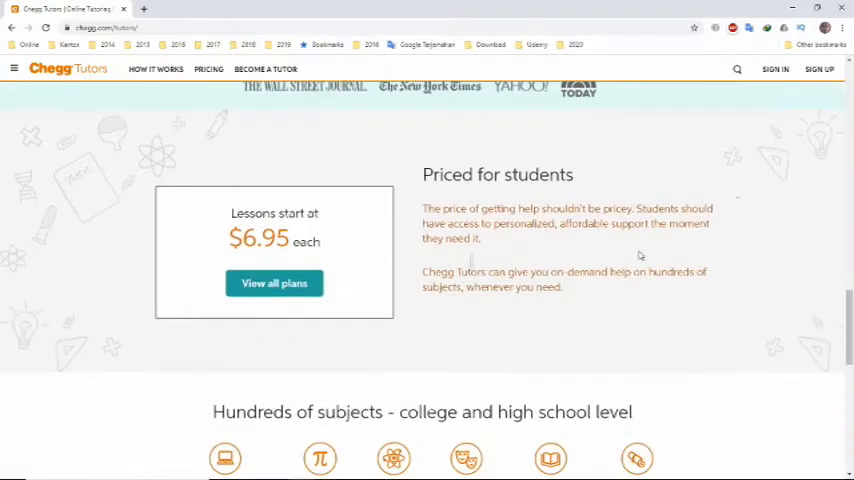
{"action": "scroll", "coordinate": [641, 256], "scroll_direction": "down", "scroll_amount": 1}
{"action": "scroll", "coordinate": [641, 256], "scroll_direction": "down", "scroll_amount": 1}
{"action": "scroll", "coordinate": [641, 256], "scroll_direction": "down", "scroll_amount": 2}
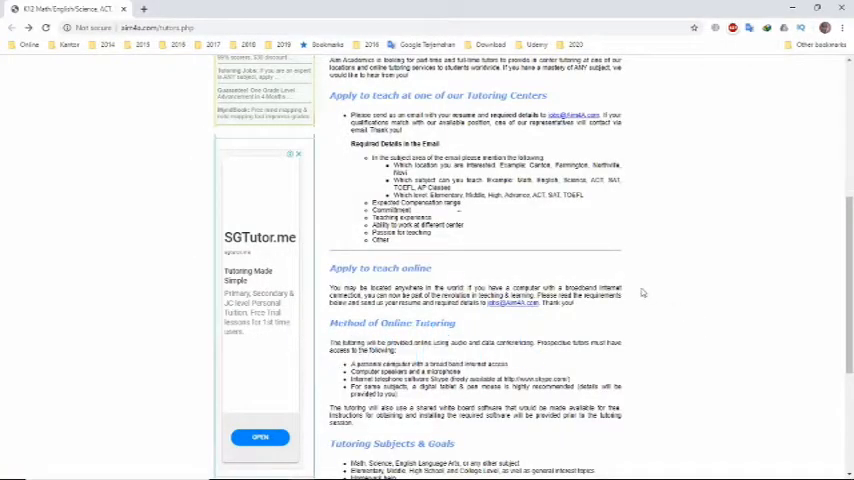
{"action": "scroll", "coordinate": [592, 269], "scroll_direction": "down", "scroll_amount": 2}
{"action": "scroll", "coordinate": [592, 269], "scroll_direction": "down", "scroll_amount": 2}
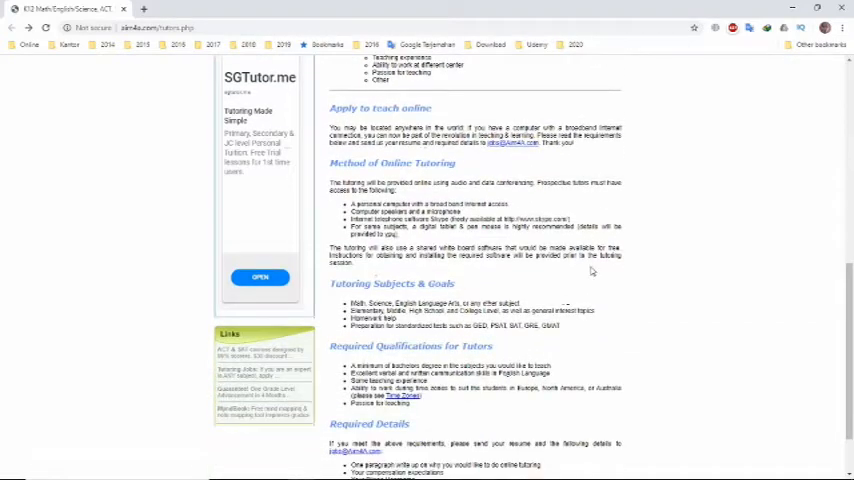
{"action": "scroll", "coordinate": [592, 271], "scroll_direction": "down", "scroll_amount": 2}
{"action": "scroll", "coordinate": [592, 271], "scroll_direction": "up", "scroll_amount": 2}
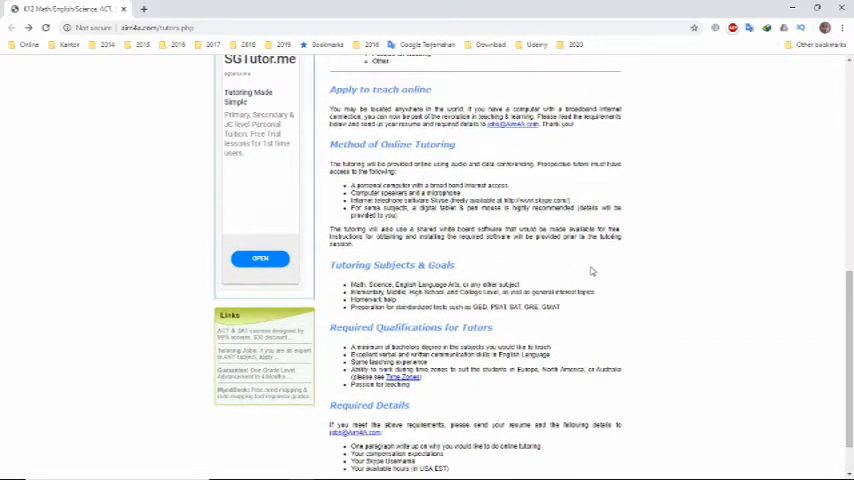
{"action": "scroll", "coordinate": [591, 270], "scroll_direction": "up", "scroll_amount": 3}
{"action": "scroll", "coordinate": [591, 270], "scroll_direction": "up", "scroll_amount": 3}
{"action": "scroll", "coordinate": [591, 270], "scroll_direction": "up", "scroll_amount": 3}
{"action": "scroll", "coordinate": [588, 270], "scroll_direction": "up", "scroll_amount": 2}
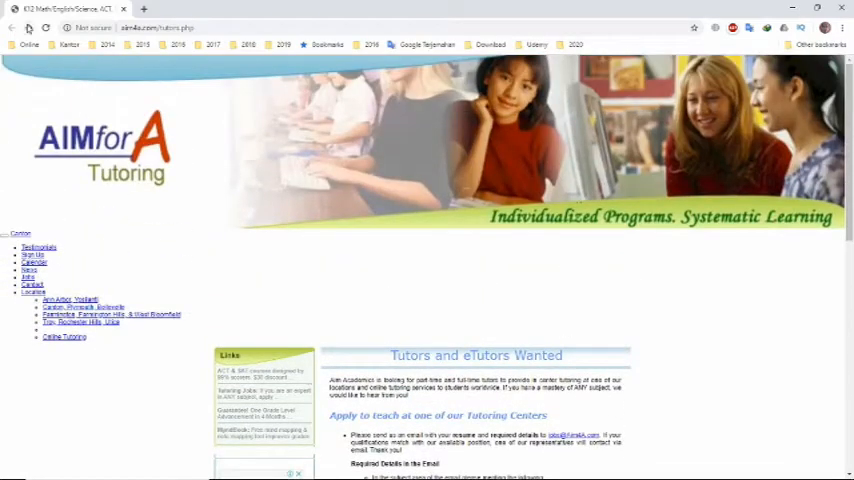
- Go to the AIM Academics homepage via the AIMforA Tutoring logo
{"action": "left_click", "coordinate": [55, 100]}
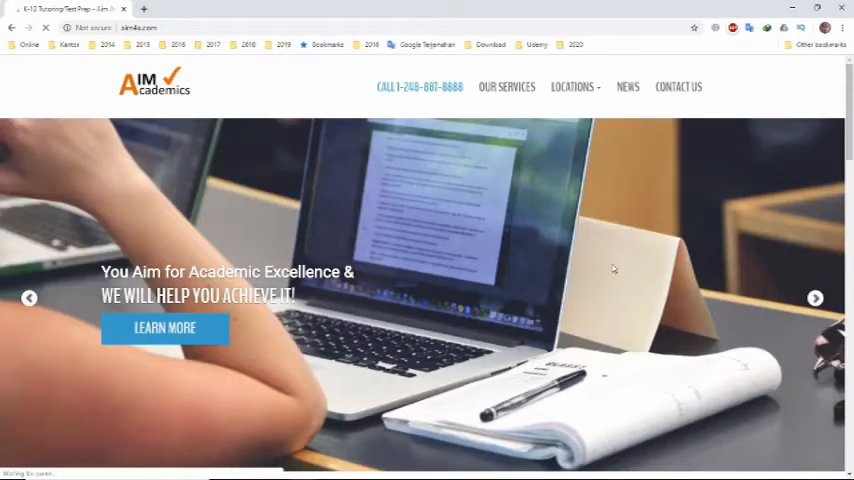
{"action": "scroll", "coordinate": [608, 258], "scroll_direction": "down", "scroll_amount": 3}
{"action": "scroll", "coordinate": [608, 258], "scroll_direction": "down", "scroll_amount": 2}
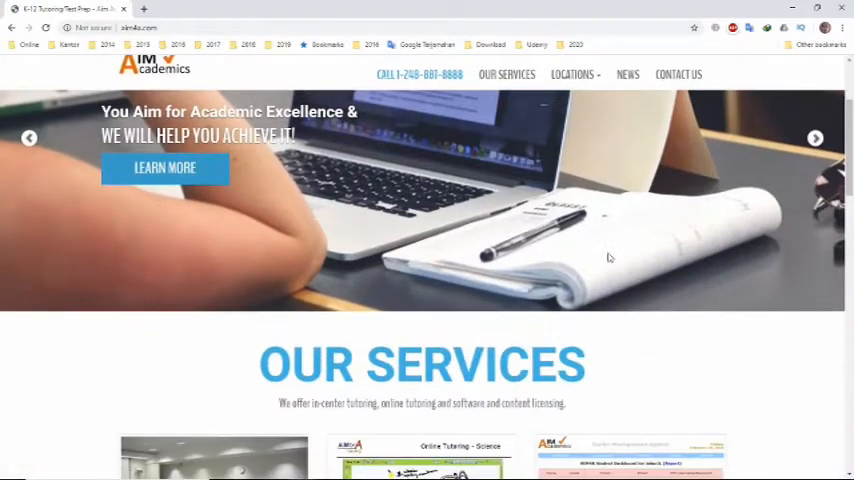
{"action": "scroll", "coordinate": [608, 258], "scroll_direction": "down", "scroll_amount": 3}
{"action": "scroll", "coordinate": [608, 258], "scroll_direction": "down", "scroll_amount": 3}
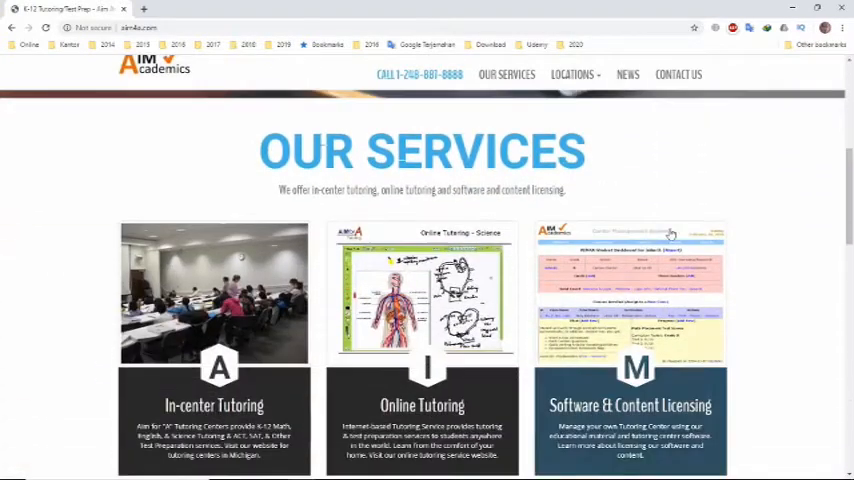
{"action": "scroll", "coordinate": [700, 270], "scroll_direction": "down", "scroll_amount": 2}
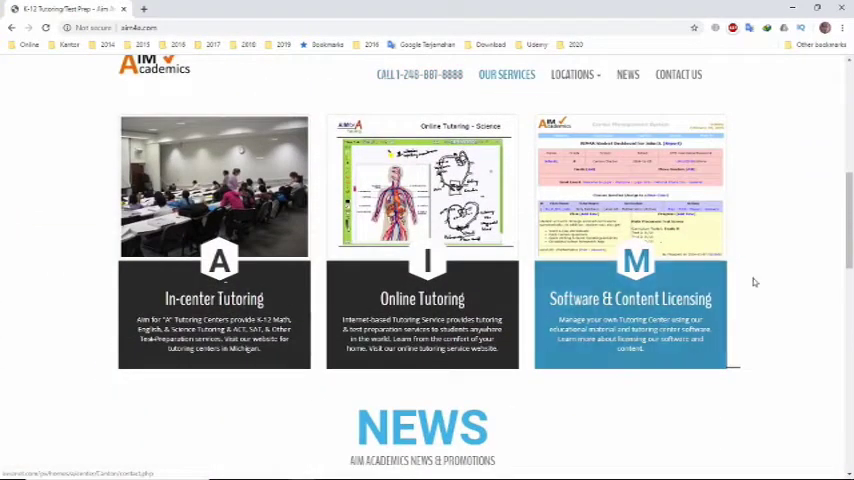
{"action": "left_click", "coordinate": [410, 308]}
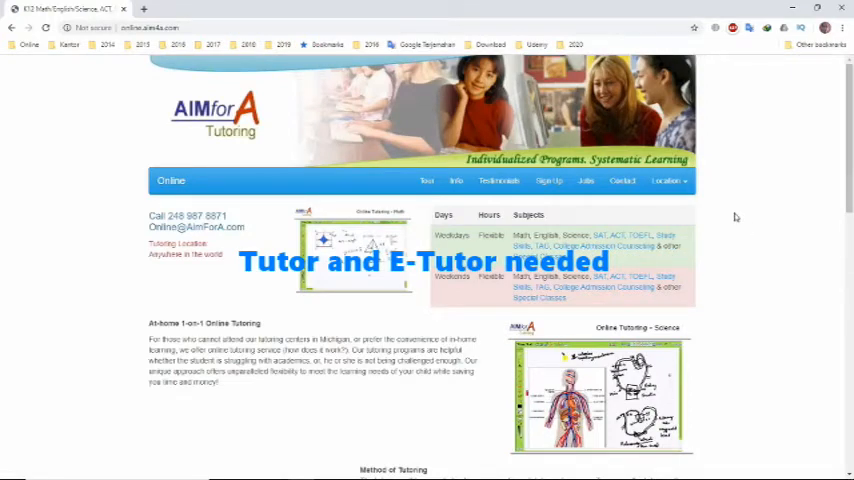
{"action": "scroll", "coordinate": [735, 217], "scroll_direction": "down", "scroll_amount": 1}
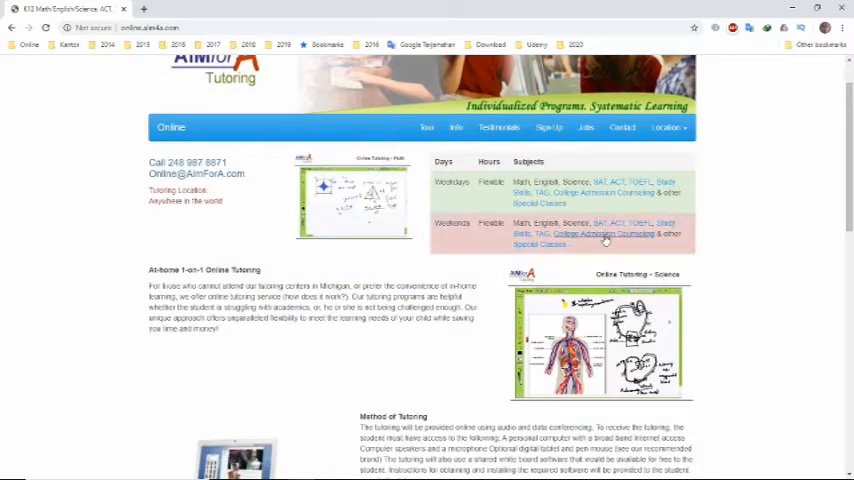
{"action": "scroll", "coordinate": [726, 253], "scroll_direction": "down", "scroll_amount": 3}
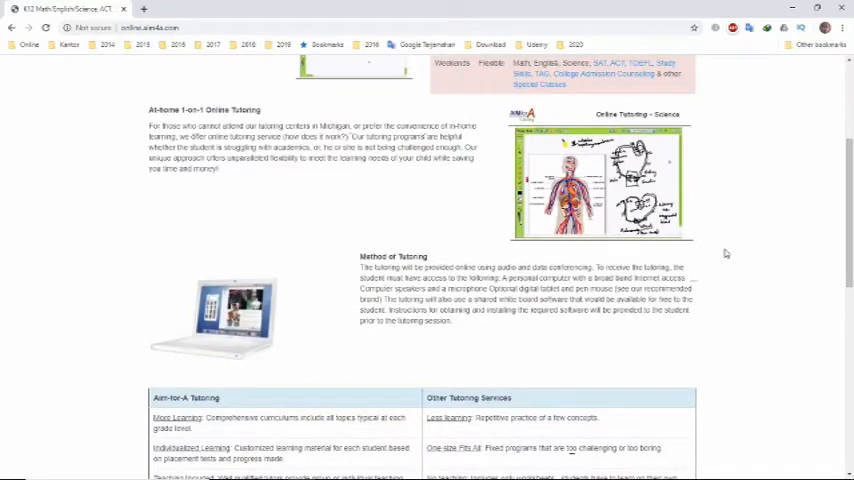
{"action": "scroll", "coordinate": [726, 253], "scroll_direction": "down", "scroll_amount": 2}
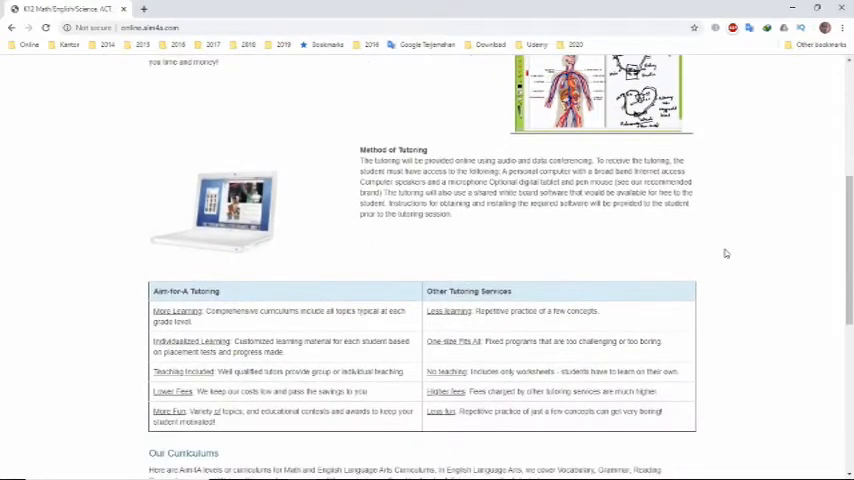
{"action": "scroll", "coordinate": [726, 253], "scroll_direction": "down", "scroll_amount": 1}
{"action": "scroll", "coordinate": [726, 253], "scroll_direction": "down", "scroll_amount": 1}
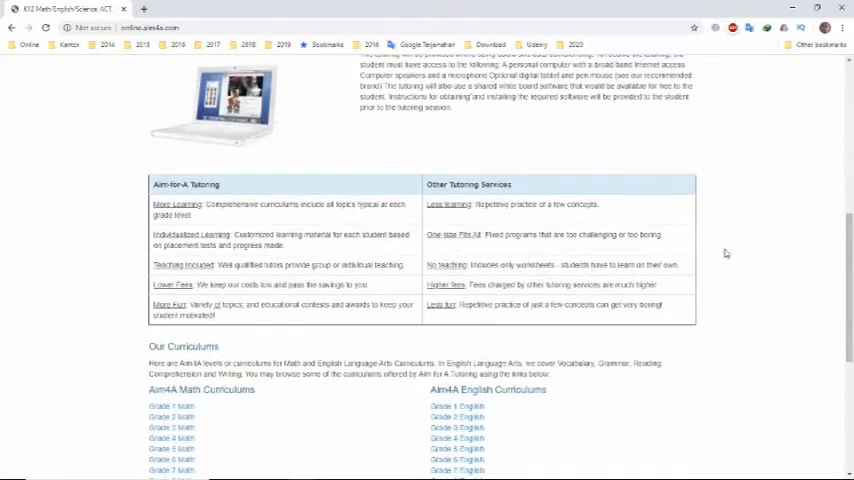
{"action": "scroll", "coordinate": [726, 253], "scroll_direction": "down", "scroll_amount": 2}
{"action": "scroll", "coordinate": [726, 253], "scroll_direction": "down", "scroll_amount": 2}
{"action": "scroll", "coordinate": [726, 253], "scroll_direction": "down", "scroll_amount": 1}
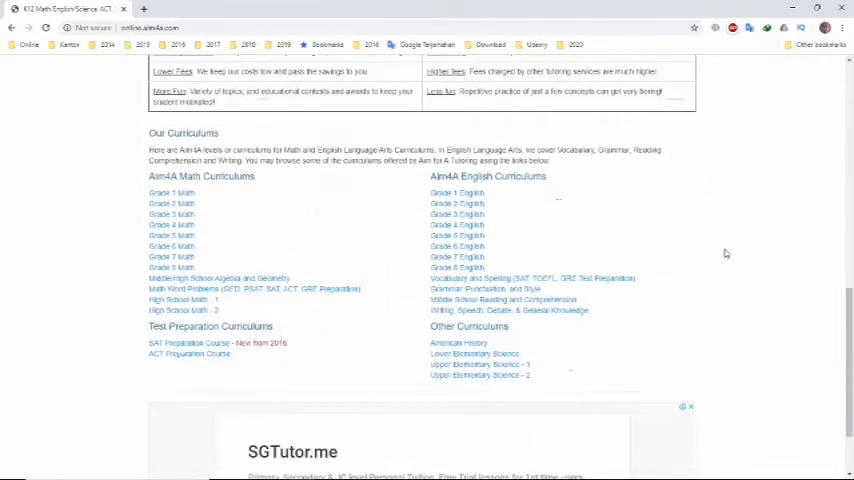
{"action": "scroll", "coordinate": [726, 253], "scroll_direction": "down", "scroll_amount": 2}
{"action": "scroll", "coordinate": [726, 253], "scroll_direction": "up", "scroll_amount": 3}
{"action": "scroll", "coordinate": [726, 253], "scroll_direction": "up", "scroll_amount": 1}
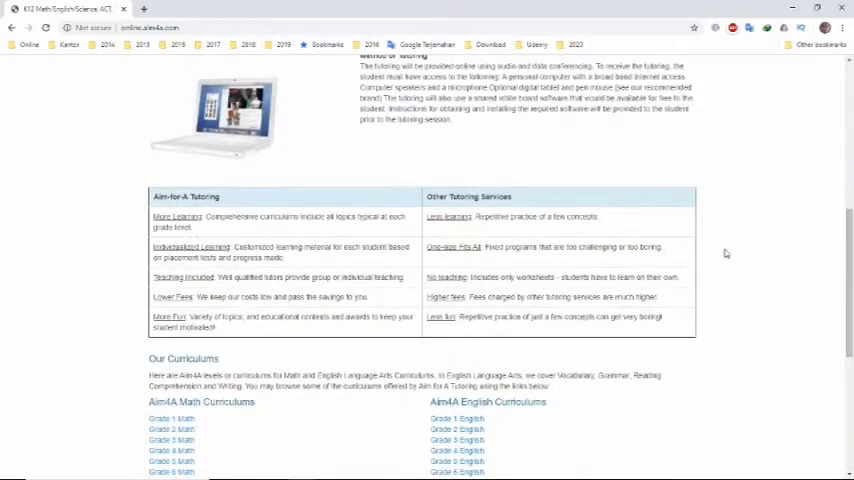
{"action": "scroll", "coordinate": [726, 253], "scroll_direction": "up", "scroll_amount": 1}
{"action": "scroll", "coordinate": [726, 253], "scroll_direction": "up", "scroll_amount": 2}
{"action": "scroll", "coordinate": [726, 253], "scroll_direction": "up", "scroll_amount": 2}
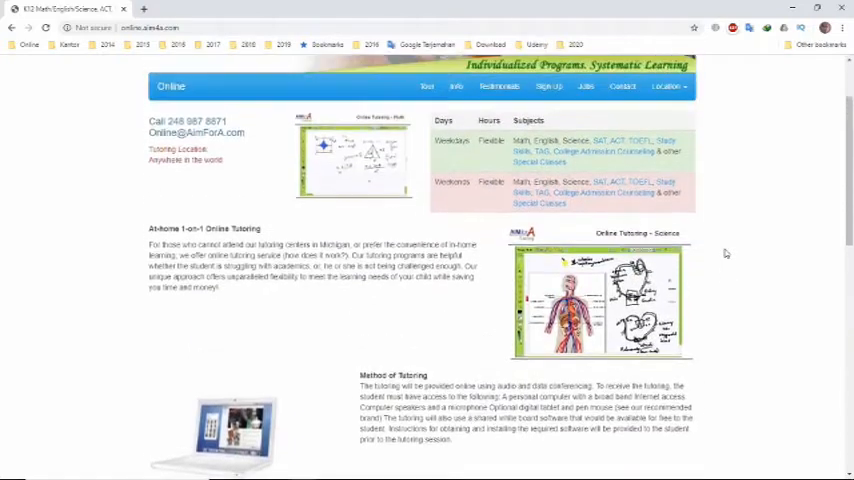
{"action": "scroll", "coordinate": [726, 253], "scroll_direction": "up", "scroll_amount": 1}
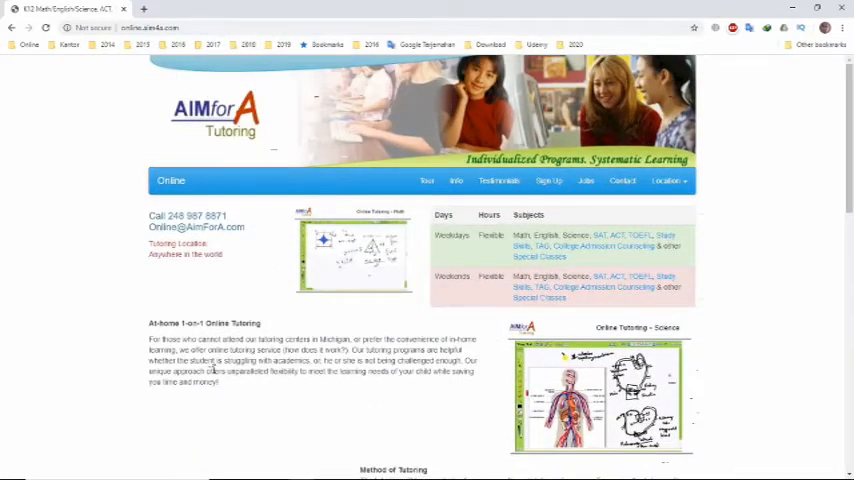
{"action": "scroll", "coordinate": [216, 368], "scroll_direction": "down", "scroll_amount": 2}
{"action": "scroll", "coordinate": [216, 368], "scroll_direction": "down", "scroll_amount": 2}
{"action": "scroll", "coordinate": [482, 400], "scroll_direction": "down", "scroll_amount": 1}
{"action": "scroll", "coordinate": [600, 380], "scroll_direction": "down", "scroll_amount": 2}
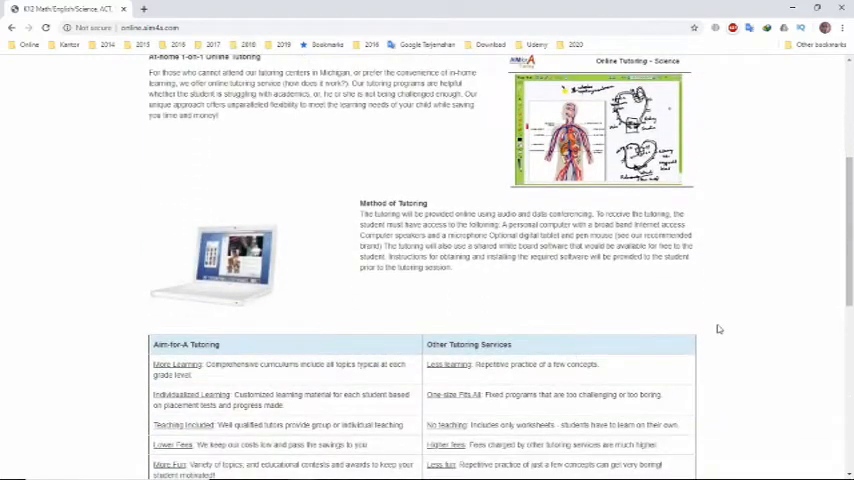
{"action": "scroll", "coordinate": [718, 328], "scroll_direction": "down", "scroll_amount": 2}
{"action": "scroll", "coordinate": [718, 328], "scroll_direction": "down", "scroll_amount": 1}
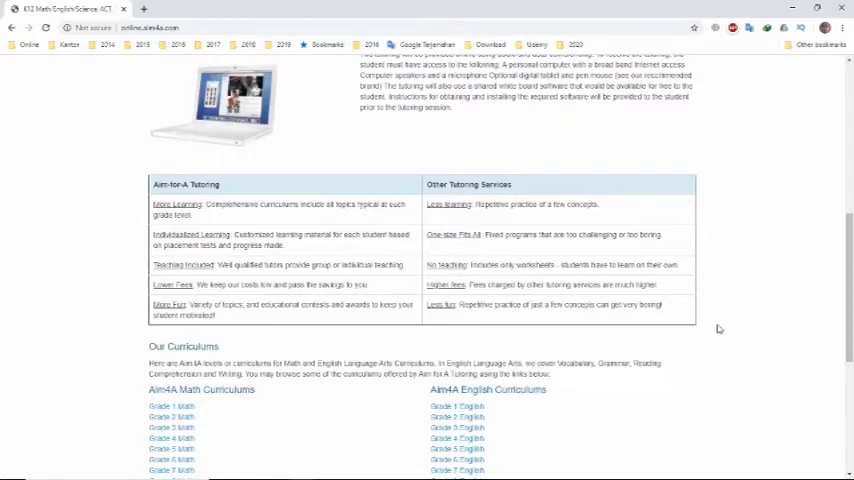
{"action": "scroll", "coordinate": [718, 328], "scroll_direction": "up", "scroll_amount": 1}
{"action": "scroll", "coordinate": [718, 328], "scroll_direction": "up", "scroll_amount": 1}
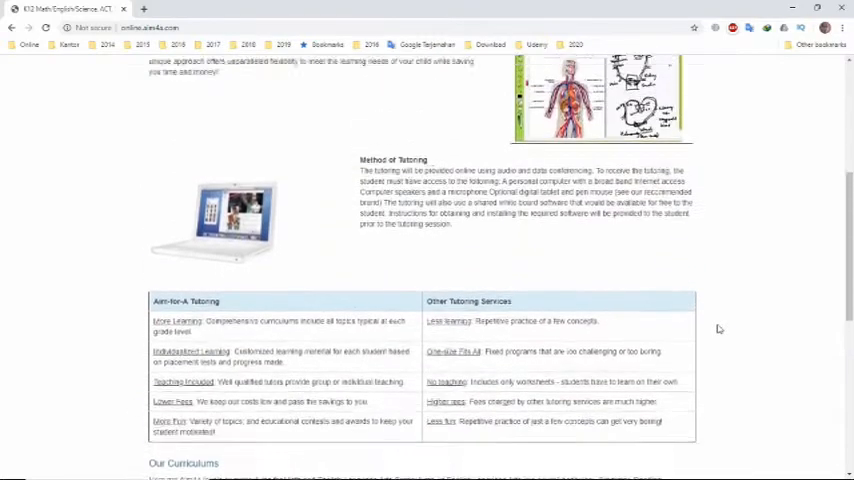
{"action": "scroll", "coordinate": [718, 328], "scroll_direction": "up", "scroll_amount": 2}
{"action": "scroll", "coordinate": [718, 328], "scroll_direction": "up", "scroll_amount": 3}
{"action": "scroll", "coordinate": [718, 328], "scroll_direction": "up", "scroll_amount": 1}
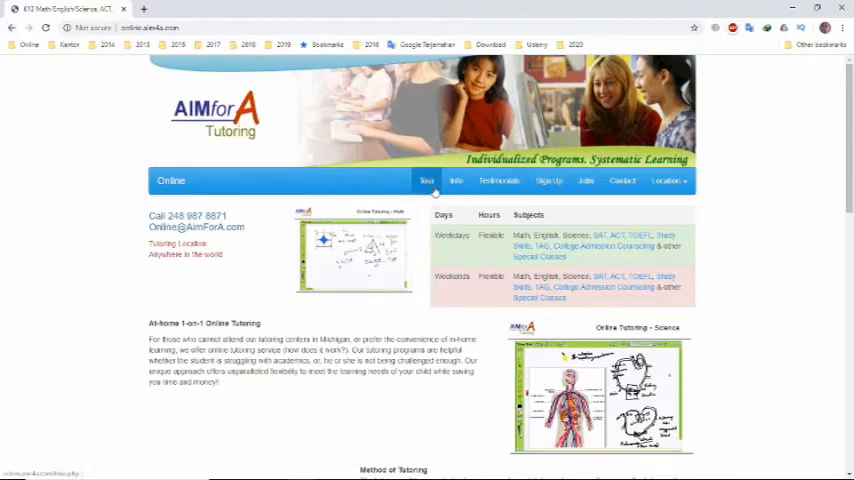
- View the Sign Up page's fee table and payment programs, then return to AIM Academics home
{"action": "left_click", "coordinate": [553, 183]}
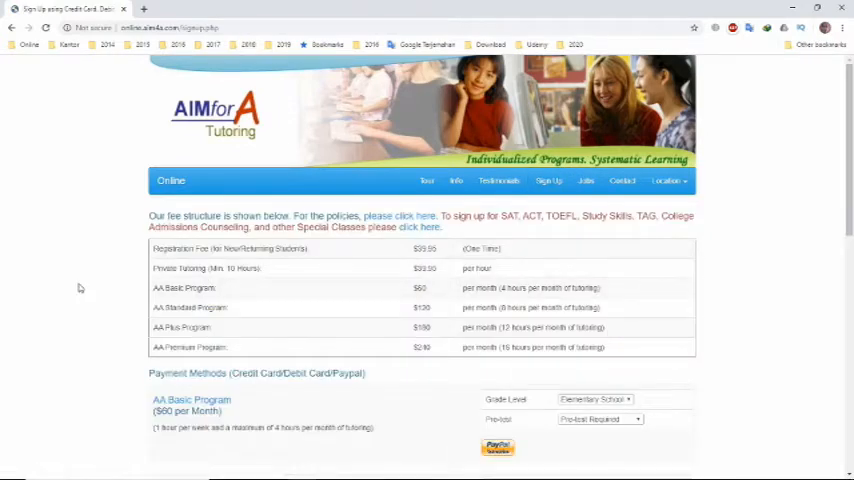
{"action": "scroll", "coordinate": [83, 286], "scroll_direction": "down", "scroll_amount": 2}
{"action": "scroll", "coordinate": [83, 286], "scroll_direction": "down", "scroll_amount": 2}
{"action": "scroll", "coordinate": [83, 286], "scroll_direction": "down", "scroll_amount": 2}
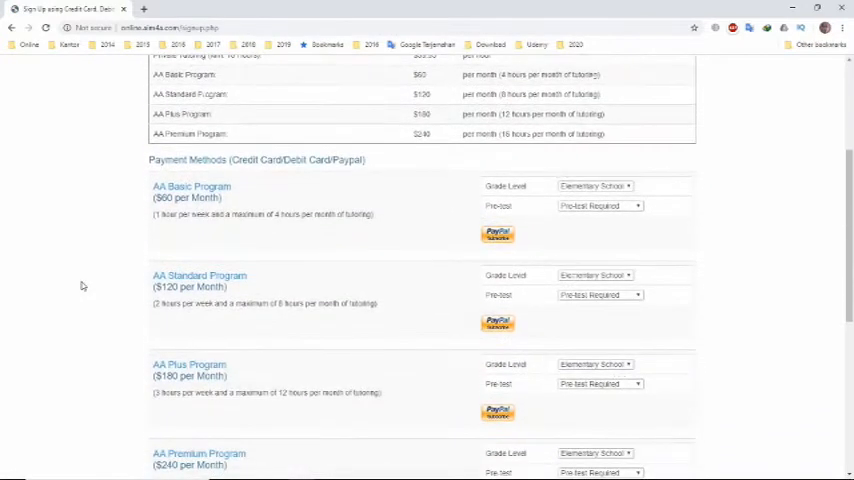
{"action": "scroll", "coordinate": [83, 286], "scroll_direction": "down", "scroll_amount": 1}
{"action": "scroll", "coordinate": [83, 286], "scroll_direction": "down", "scroll_amount": 1}
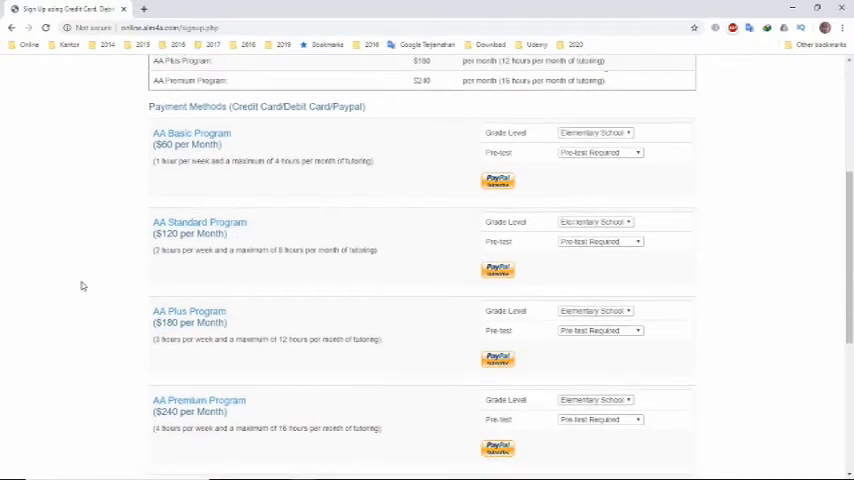
{"action": "scroll", "coordinate": [83, 286], "scroll_direction": "down", "scroll_amount": 2}
{"action": "scroll", "coordinate": [83, 286], "scroll_direction": "down", "scroll_amount": 2}
{"action": "scroll", "coordinate": [83, 286], "scroll_direction": "up", "scroll_amount": 3}
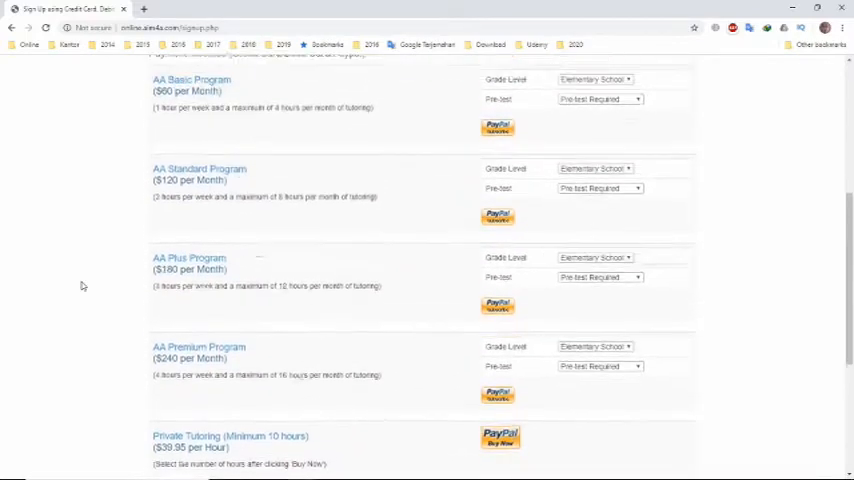
{"action": "scroll", "coordinate": [83, 286], "scroll_direction": "up", "scroll_amount": 4}
{"action": "scroll", "coordinate": [83, 286], "scroll_direction": "up", "scroll_amount": 2}
{"action": "scroll", "coordinate": [83, 286], "scroll_direction": "up", "scroll_amount": 2}
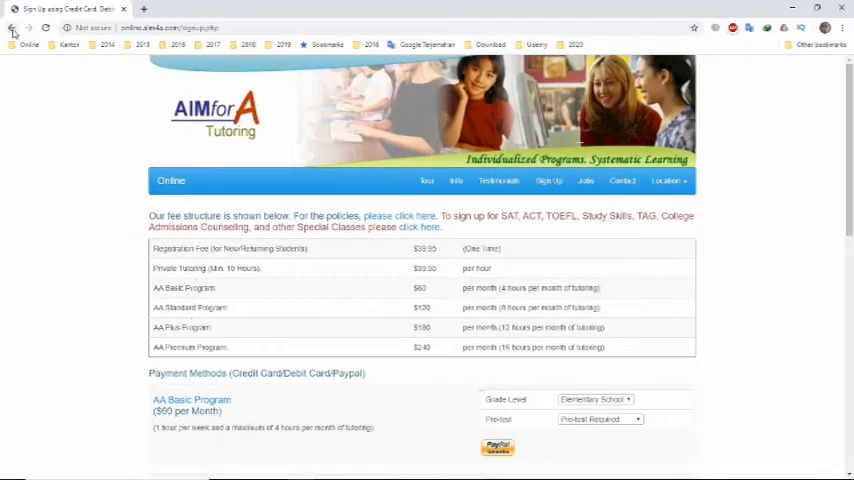
{"action": "left_click", "coordinate": [185, 120]}
{"action": "scroll", "coordinate": [102, 375], "scroll_direction": "down", "scroll_amount": 3}
{"action": "scroll", "coordinate": [102, 375], "scroll_direction": "down", "scroll_amount": 3}
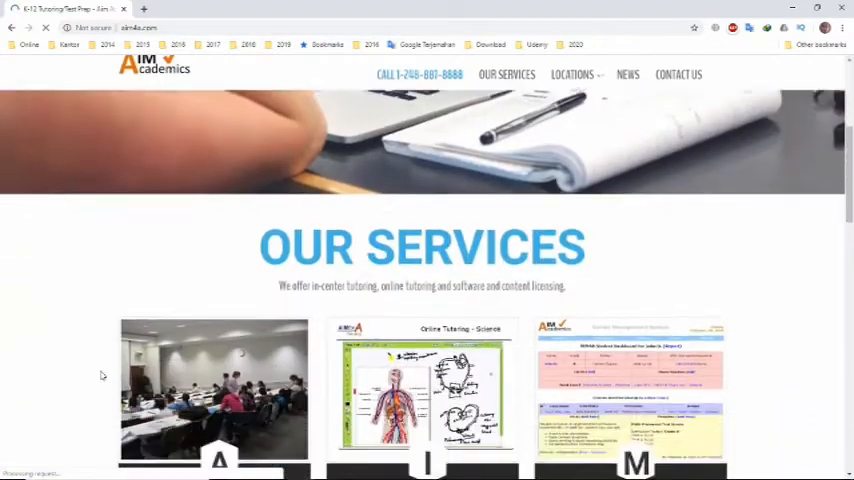
{"action": "scroll", "coordinate": [102, 375], "scroll_direction": "down", "scroll_amount": 2}
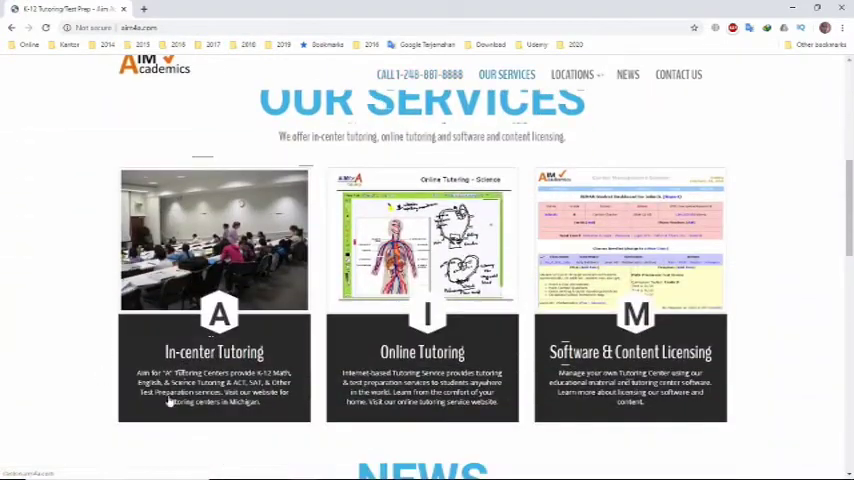
- Open the Canton in-center tutoring page and check its Location dropdown list
{"action": "left_click", "coordinate": [210, 365]}
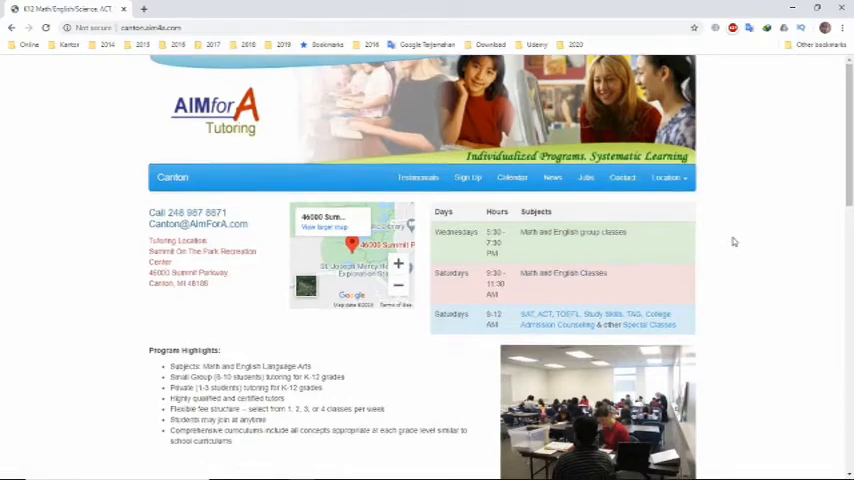
{"action": "scroll", "coordinate": [734, 241], "scroll_direction": "down", "scroll_amount": 3}
{"action": "scroll", "coordinate": [734, 241], "scroll_direction": "down", "scroll_amount": 3}
{"action": "scroll", "coordinate": [734, 241], "scroll_direction": "down", "scroll_amount": 2}
{"action": "scroll", "coordinate": [734, 241], "scroll_direction": "down", "scroll_amount": 4}
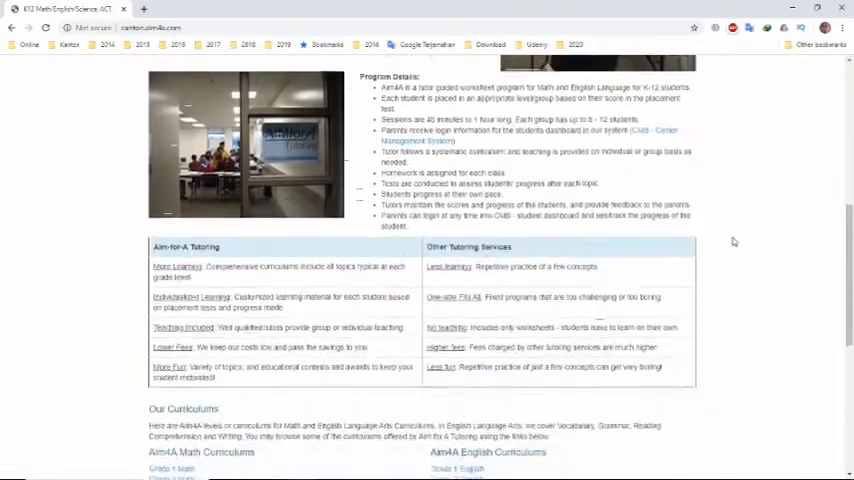
{"action": "scroll", "coordinate": [734, 241], "scroll_direction": "down", "scroll_amount": 3}
{"action": "scroll", "coordinate": [734, 241], "scroll_direction": "down", "scroll_amount": 2}
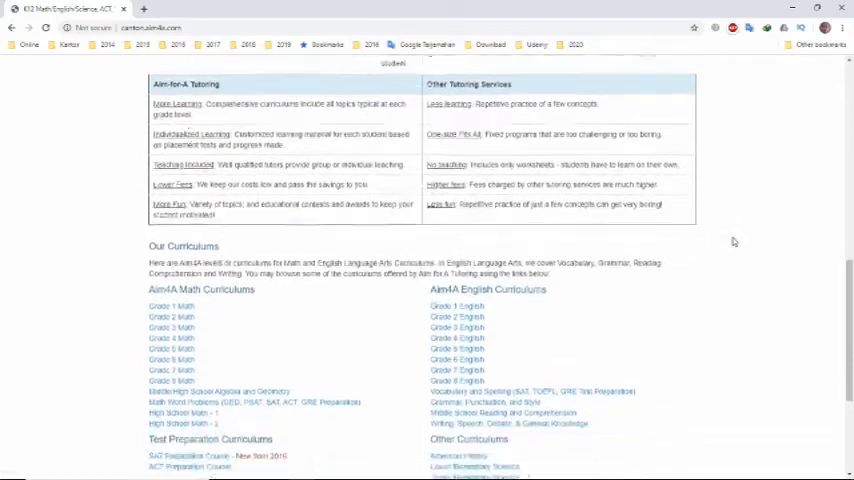
{"action": "scroll", "coordinate": [734, 241], "scroll_direction": "down", "scroll_amount": 2}
{"action": "scroll", "coordinate": [734, 241], "scroll_direction": "down", "scroll_amount": 2}
{"action": "scroll", "coordinate": [734, 241], "scroll_direction": "up", "scroll_amount": 2}
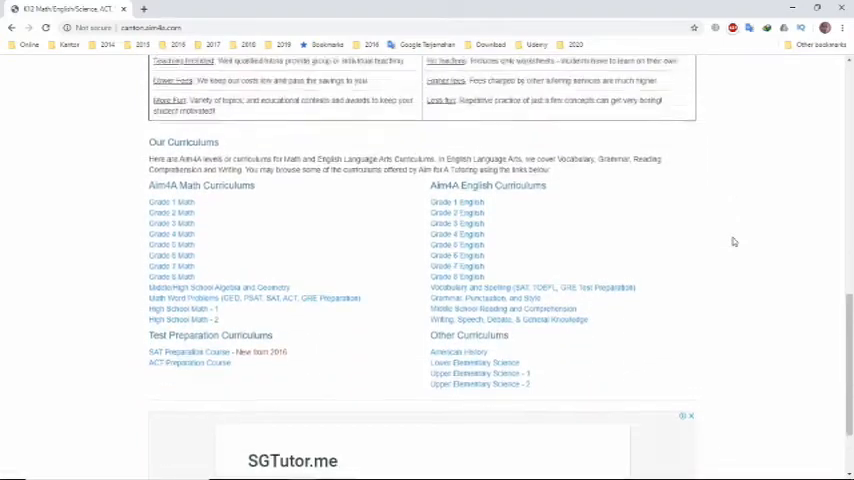
{"action": "scroll", "coordinate": [734, 241], "scroll_direction": "up", "scroll_amount": 3}
{"action": "scroll", "coordinate": [734, 241], "scroll_direction": "up", "scroll_amount": 1}
{"action": "scroll", "coordinate": [734, 241], "scroll_direction": "up", "scroll_amount": 3}
{"action": "scroll", "coordinate": [734, 241], "scroll_direction": "up", "scroll_amount": 1}
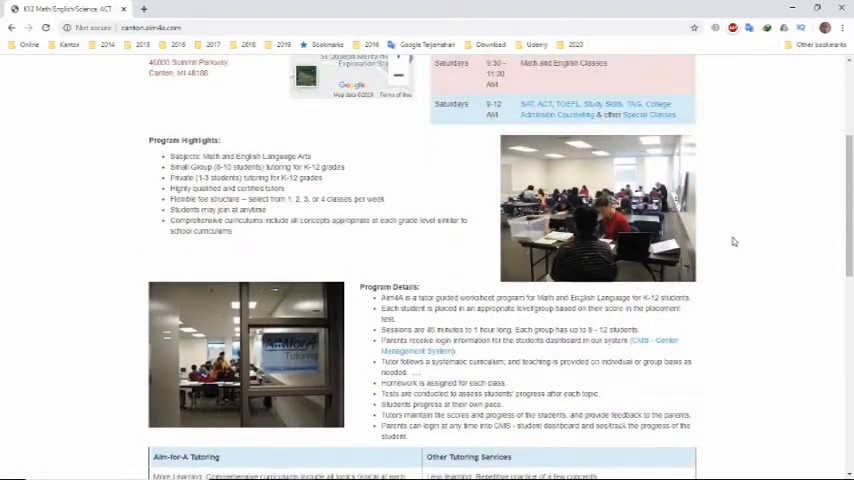
{"action": "scroll", "coordinate": [734, 241], "scroll_direction": "up", "scroll_amount": 2}
{"action": "scroll", "coordinate": [734, 241], "scroll_direction": "up", "scroll_amount": 2}
{"action": "scroll", "coordinate": [734, 241], "scroll_direction": "up", "scroll_amount": 3}
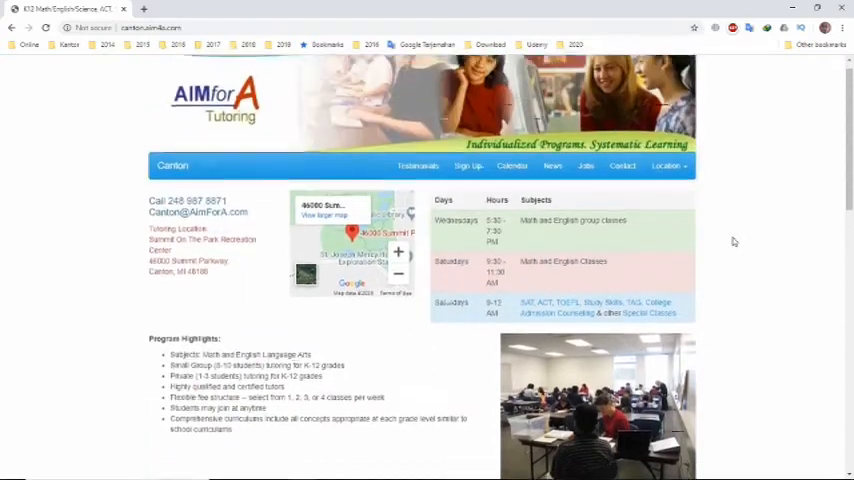
{"action": "scroll", "coordinate": [734, 241], "scroll_direction": "up", "scroll_amount": 1}
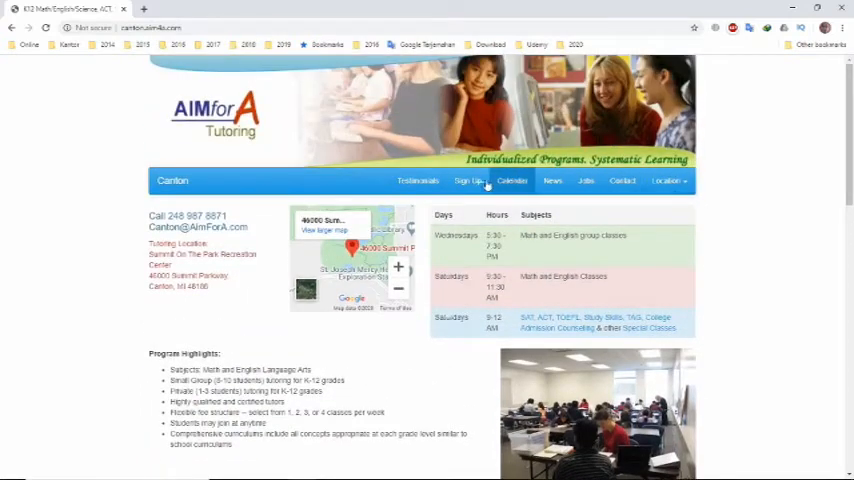
{"action": "left_click", "coordinate": [683, 185]}
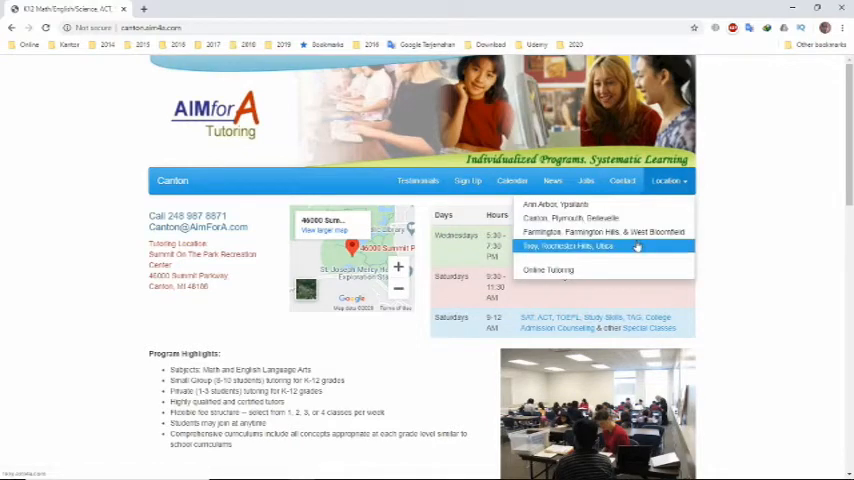
{"action": "left_click", "coordinate": [729, 293]}
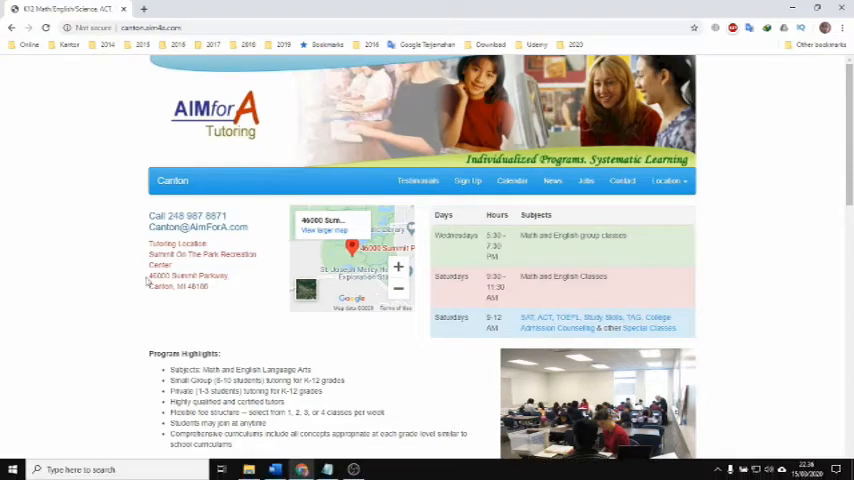
{"action": "scroll", "coordinate": [210, 300], "scroll_direction": "down", "scroll_amount": 2}
{"action": "scroll", "coordinate": [67, 366], "scroll_direction": "down", "scroll_amount": 2}
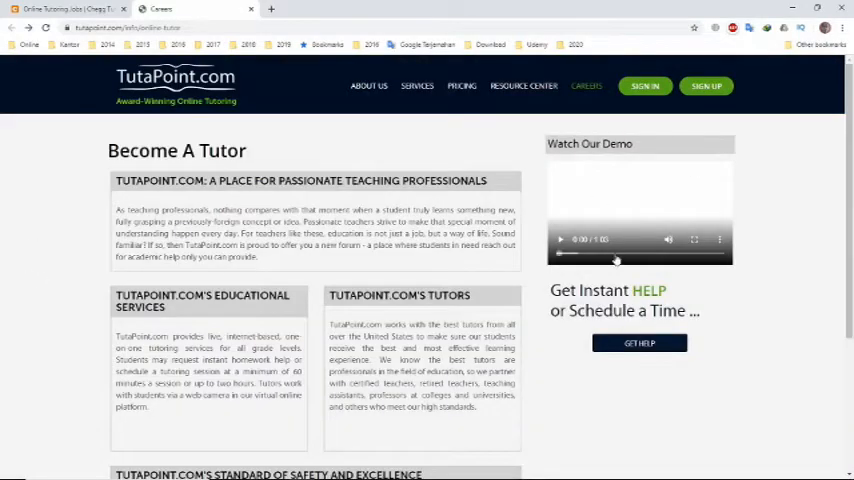
{"action": "scroll", "coordinate": [767, 245], "scroll_direction": "down", "scroll_amount": 2}
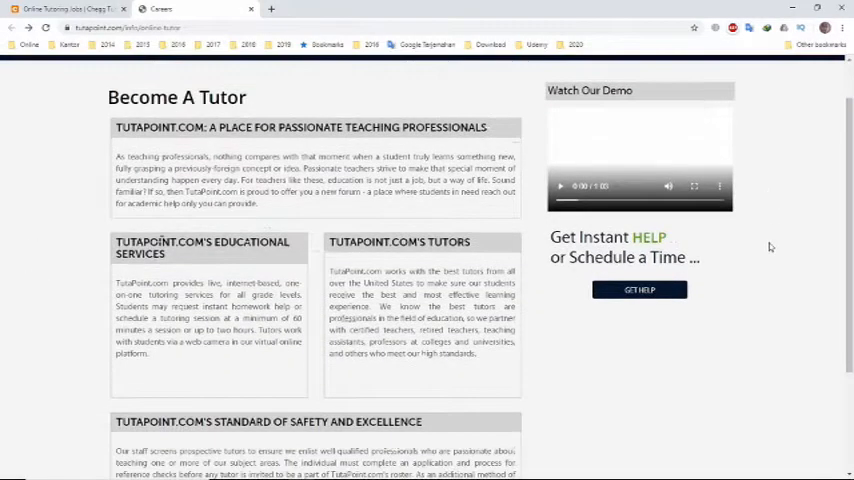
{"action": "scroll", "coordinate": [767, 245], "scroll_direction": "down", "scroll_amount": 1}
{"action": "scroll", "coordinate": [767, 245], "scroll_direction": "down", "scroll_amount": 1}
{"action": "scroll", "coordinate": [768, 246], "scroll_direction": "down", "scroll_amount": 1}
{"action": "scroll", "coordinate": [770, 247], "scroll_direction": "up", "scroll_amount": 2}
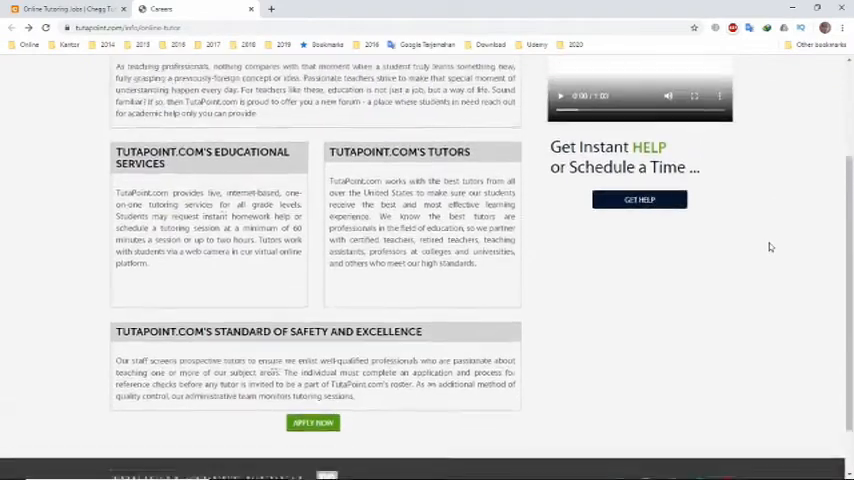
{"action": "scroll", "coordinate": [770, 247], "scroll_direction": "up", "scroll_amount": 1}
{"action": "scroll", "coordinate": [770, 247], "scroll_direction": "up", "scroll_amount": 2}
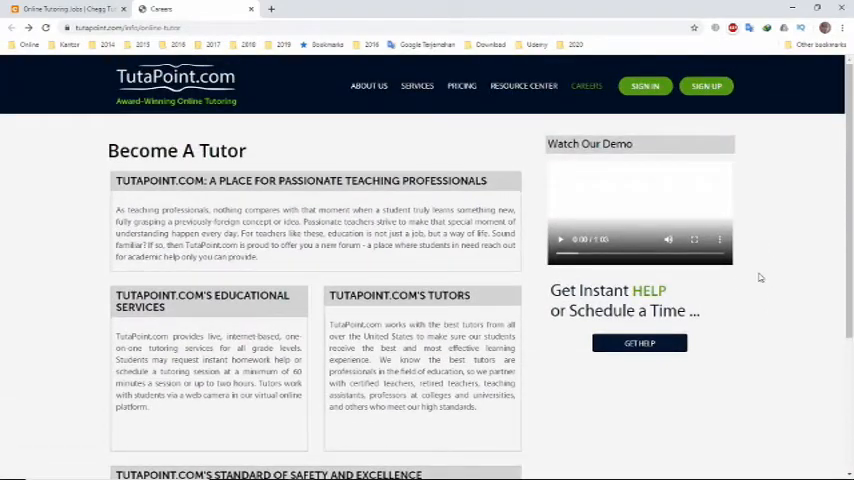
- Go to TutaPoint's Sign In from the Become A Tutor page
{"action": "left_click", "coordinate": [649, 87]}
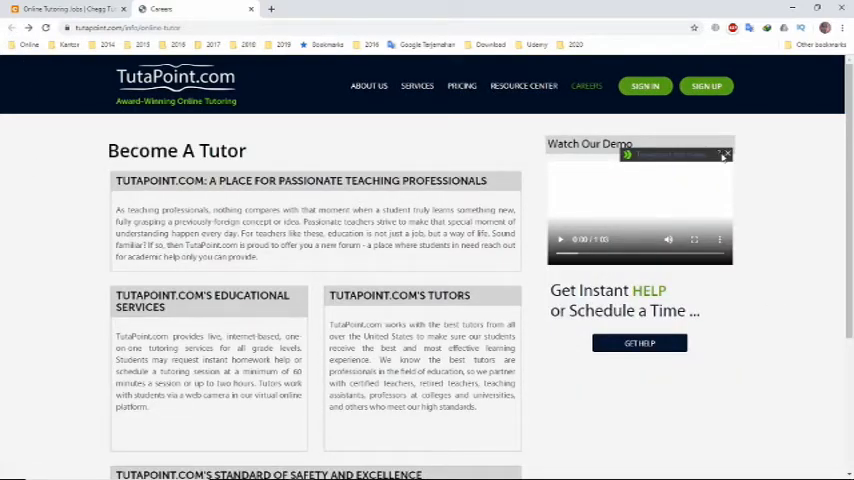
- Dismiss the overlay on the Watch Our Demo video so it can play
{"action": "left_click", "coordinate": [728, 156]}
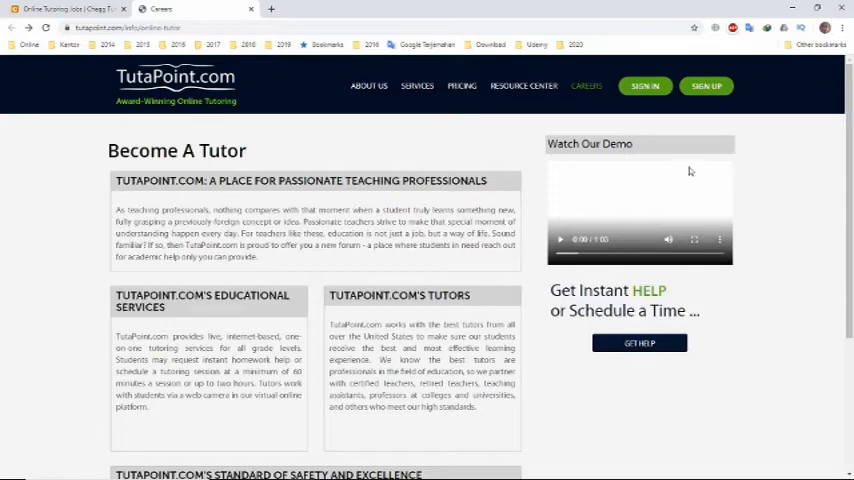